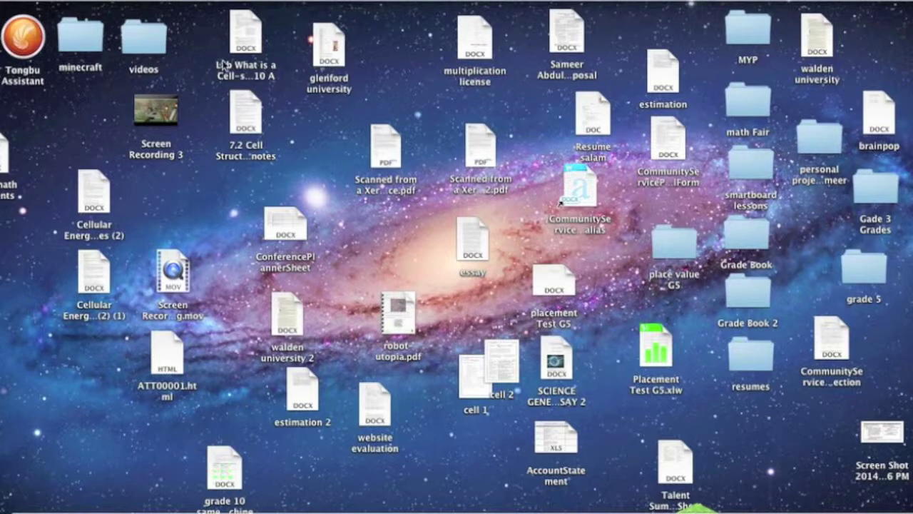
Switch to Firefox and search Google Images for "minecraft hunger games thumbnail"
mouse_move(231, 52)
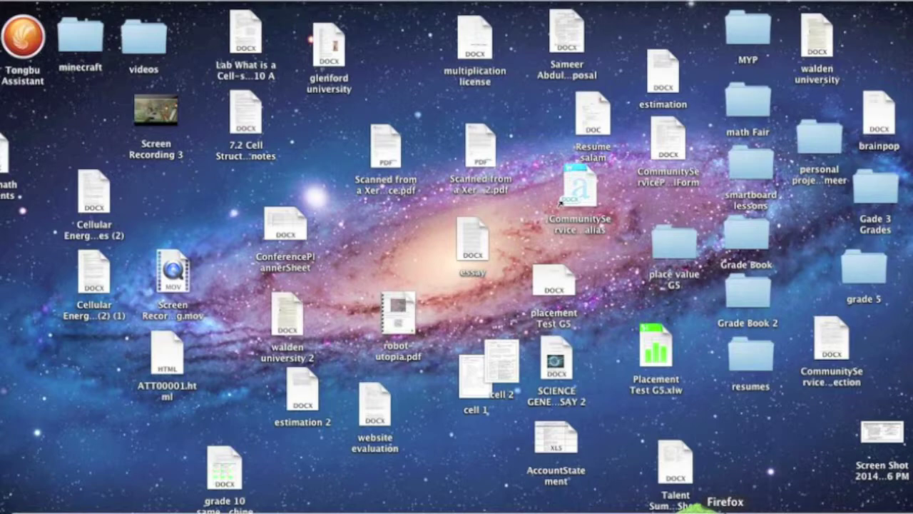
click(725, 508)
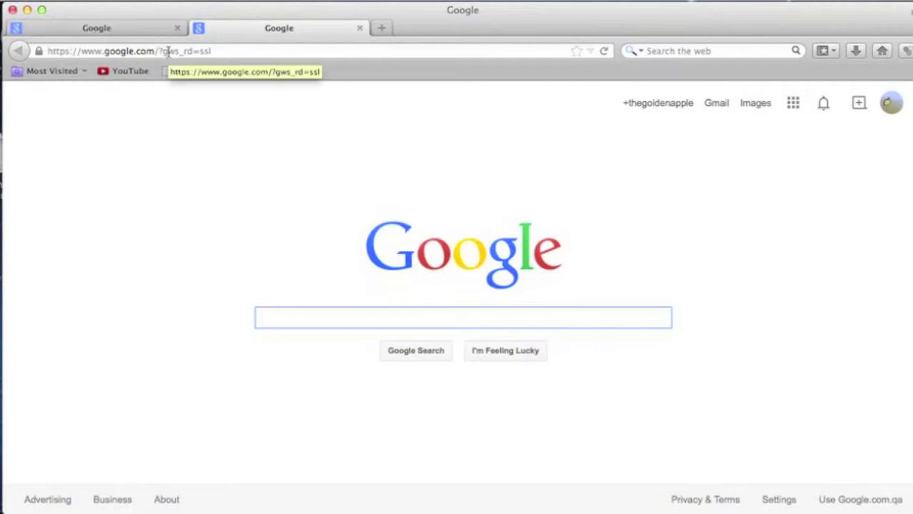
text(Minecraft)
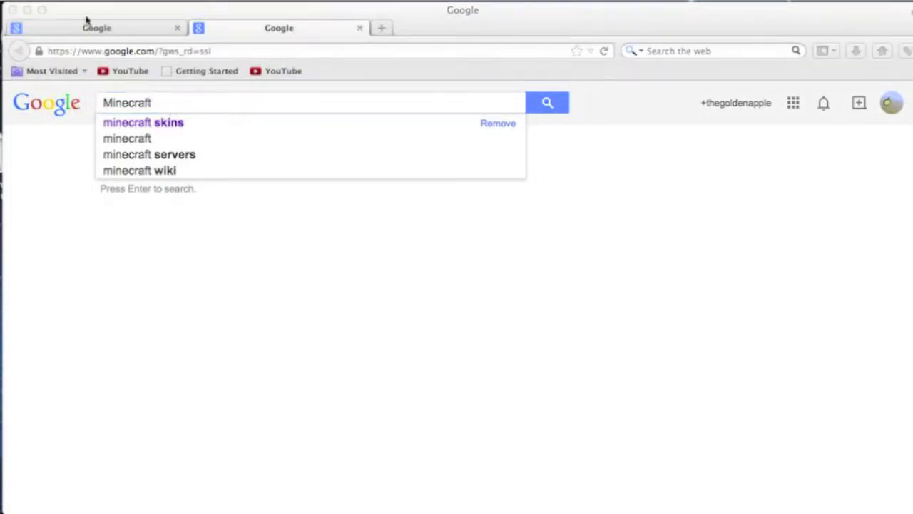
click(190, 101)
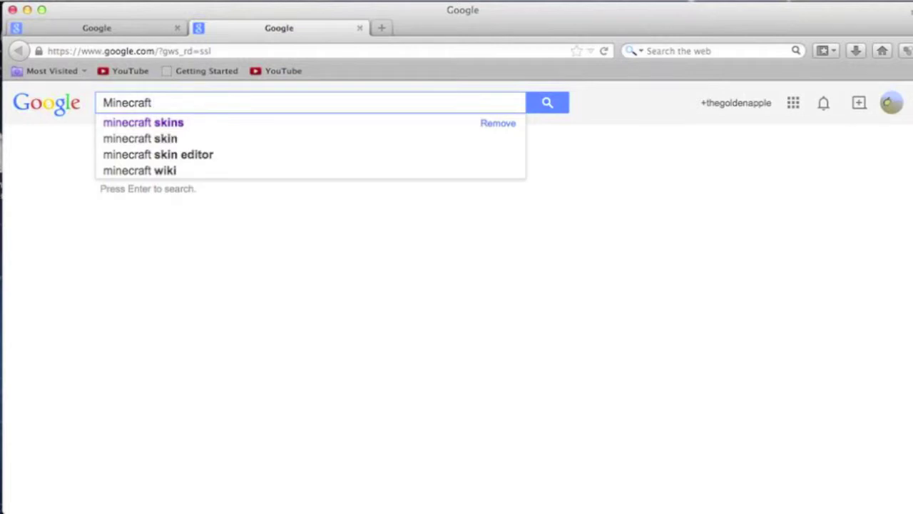
text(Hunger )
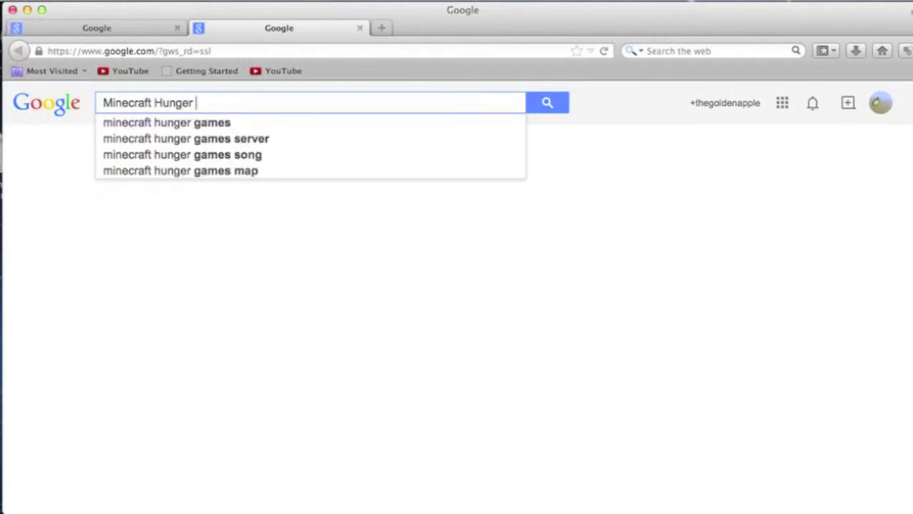
text(Games thum)
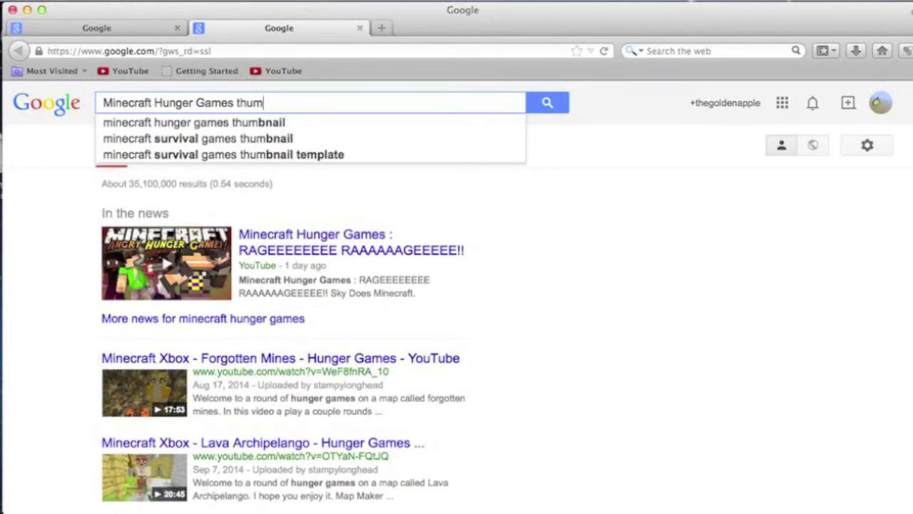
key(Down)
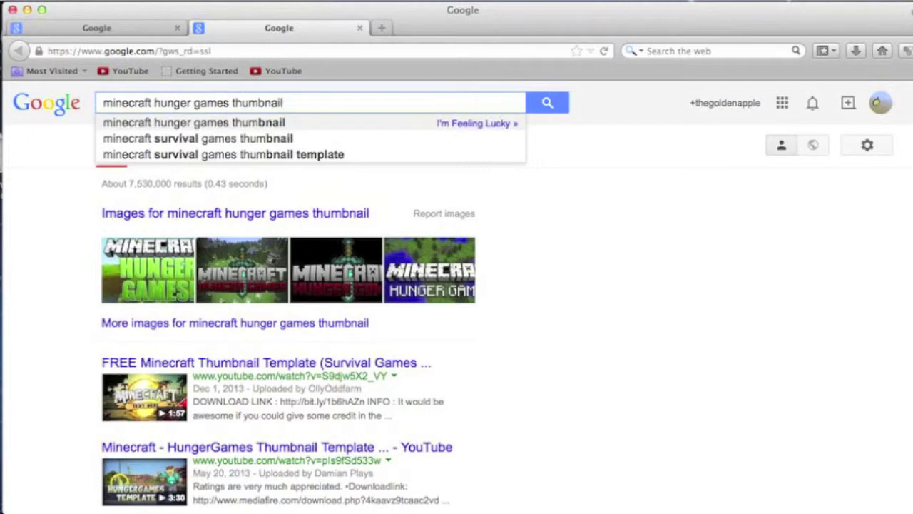
key(Return)
click(161, 148)
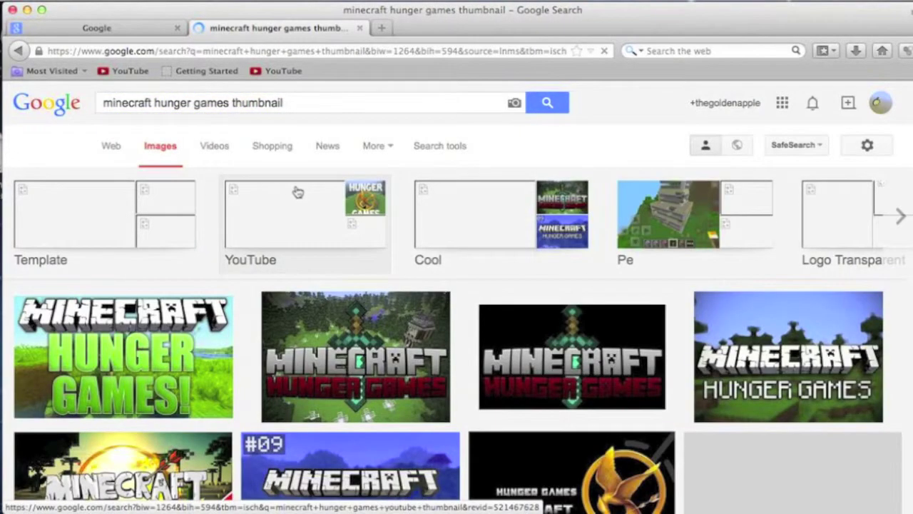
Preview the green-lettered "Minecraft Hunger Games!" image result and save that image to the Desktop as index.jpgg
scroll(295, 190, down, 1)
scroll(296, 191, down, 1)
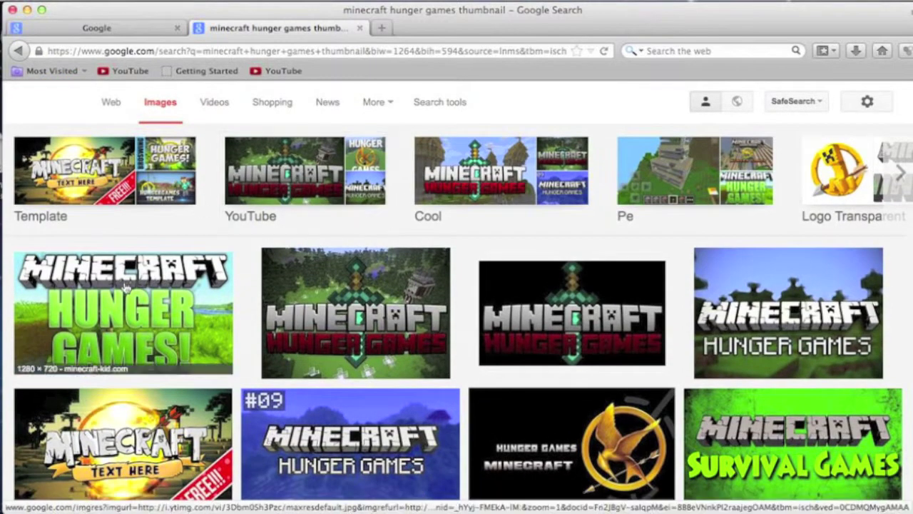
click(149, 314)
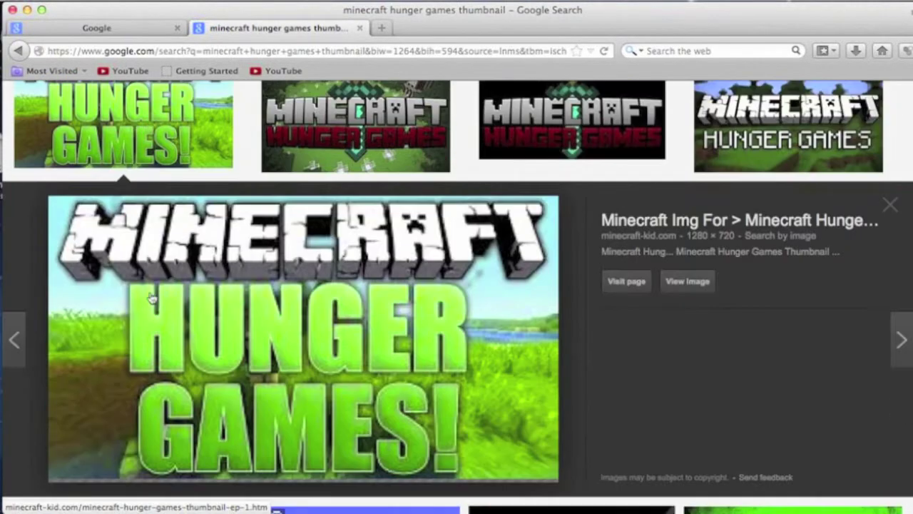
click(883, 208)
right_click(109, 126)
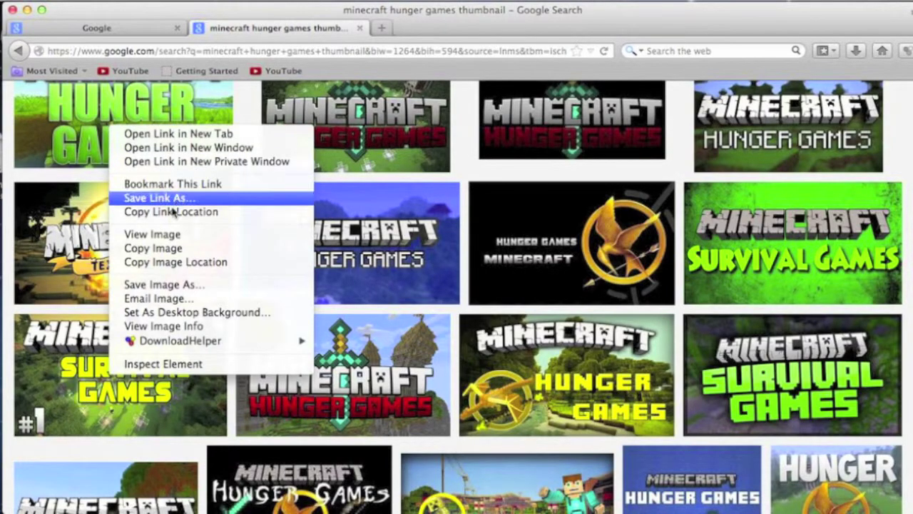
click(165, 284)
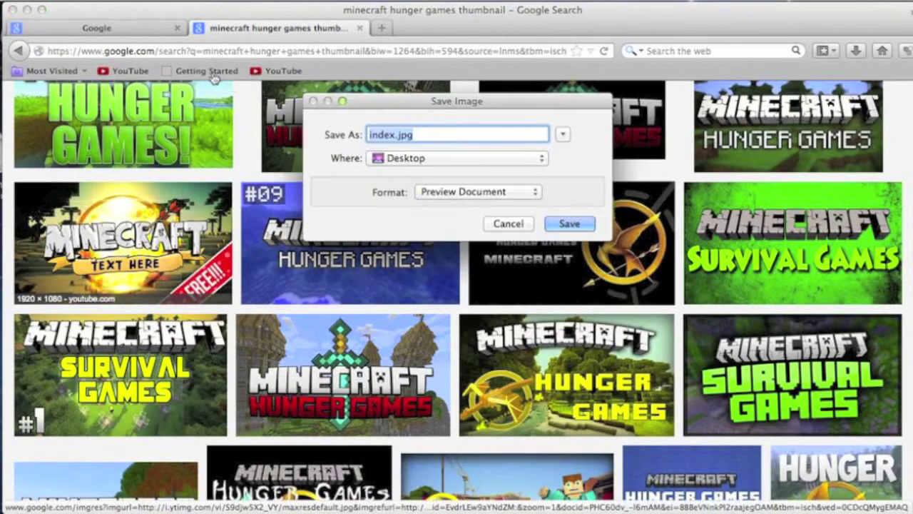
key(Right)
text(g)
click(567, 224)
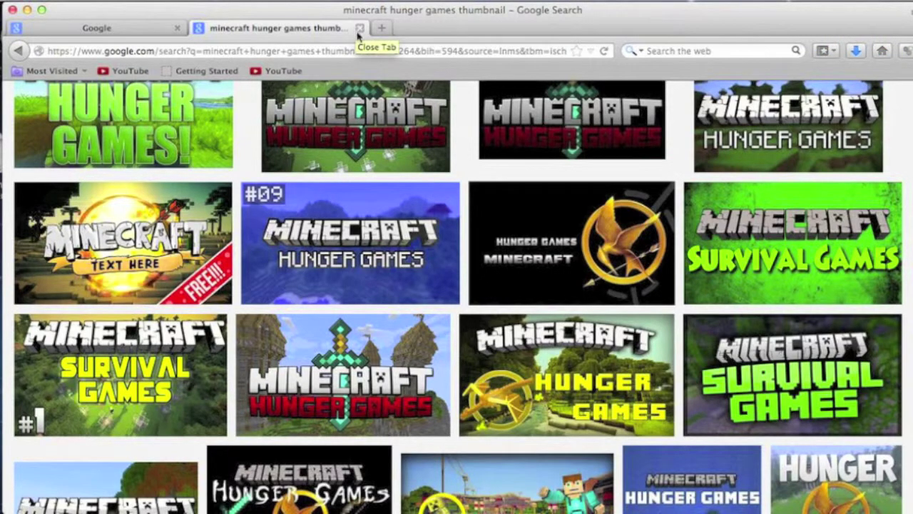
Open a new tab, close the image results tab and return to the Google home page tab
click(380, 28)
click(360, 28)
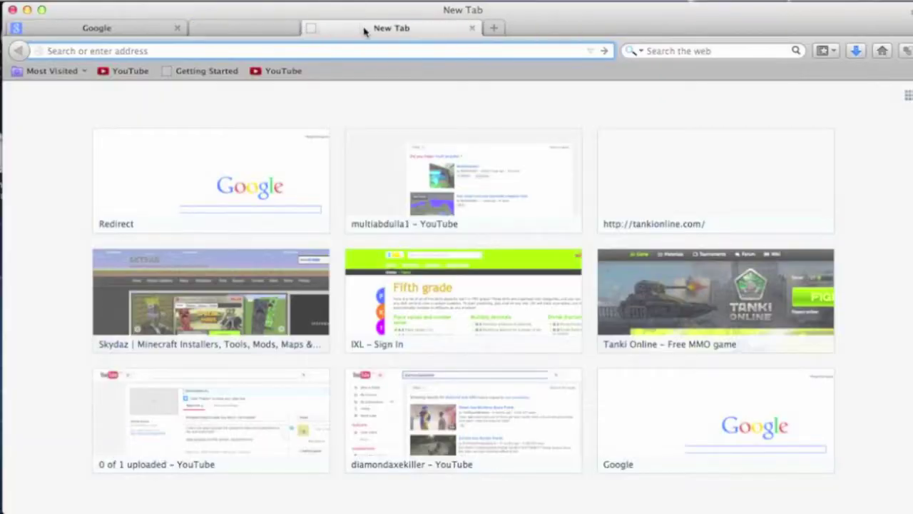
click(133, 29)
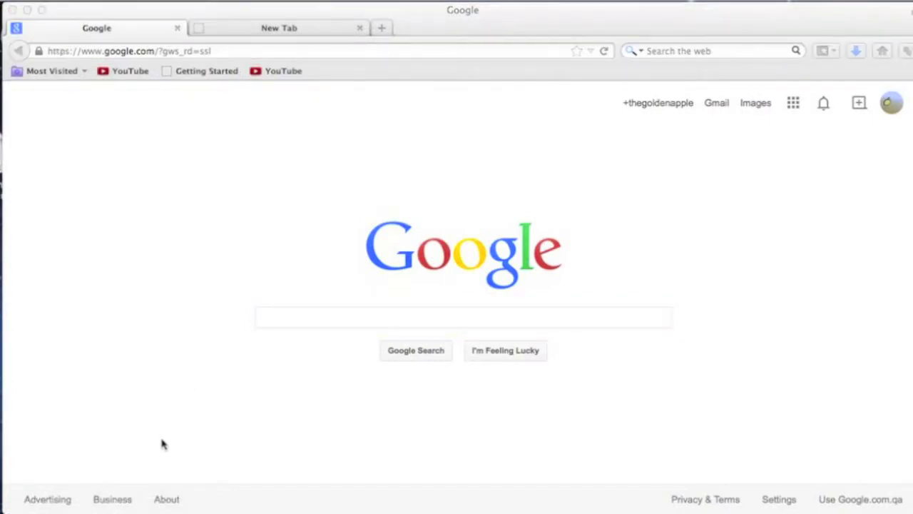
Check the browser's recent downloads and the desktop for the saved thumbnail image
click(357, 316)
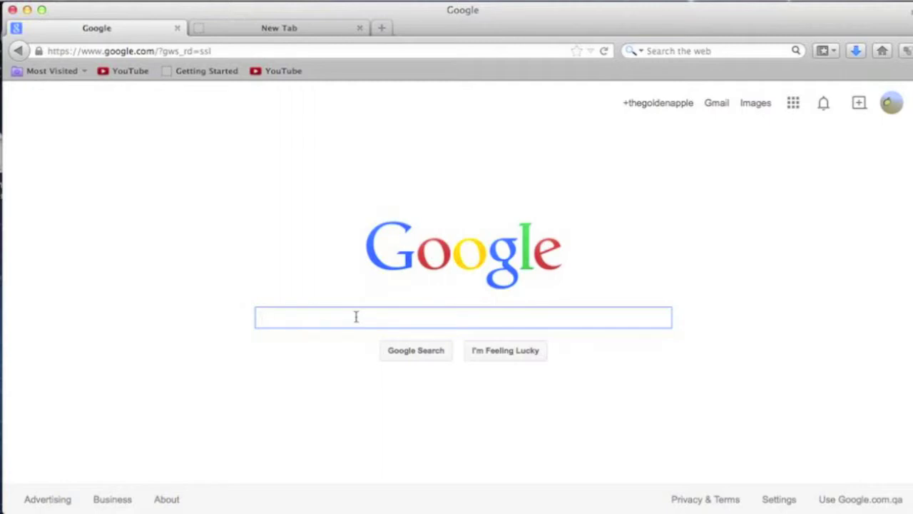
click(857, 50)
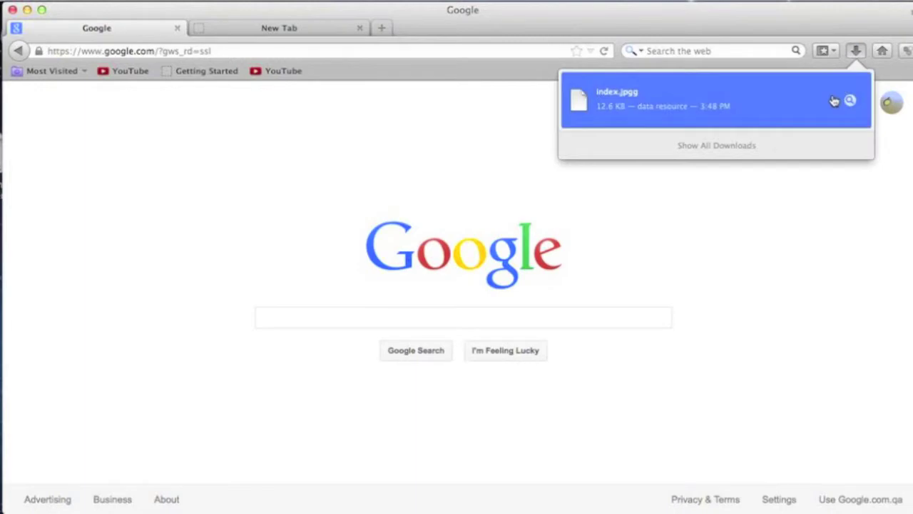
click(868, 15)
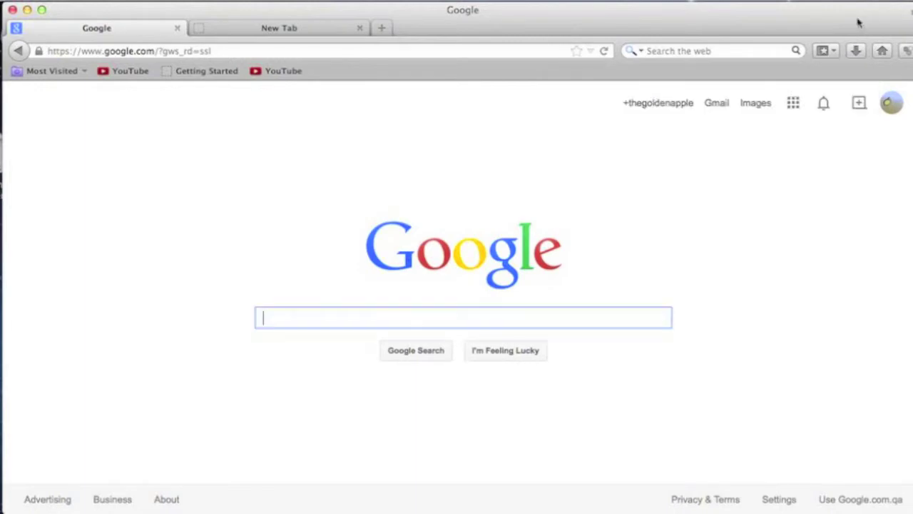
click(28, 9)
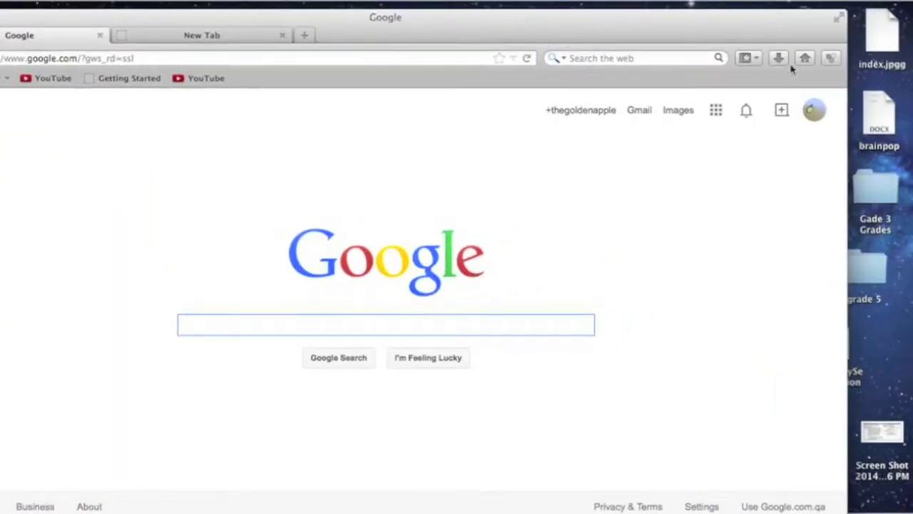
drag(701, 114, 906, 80)
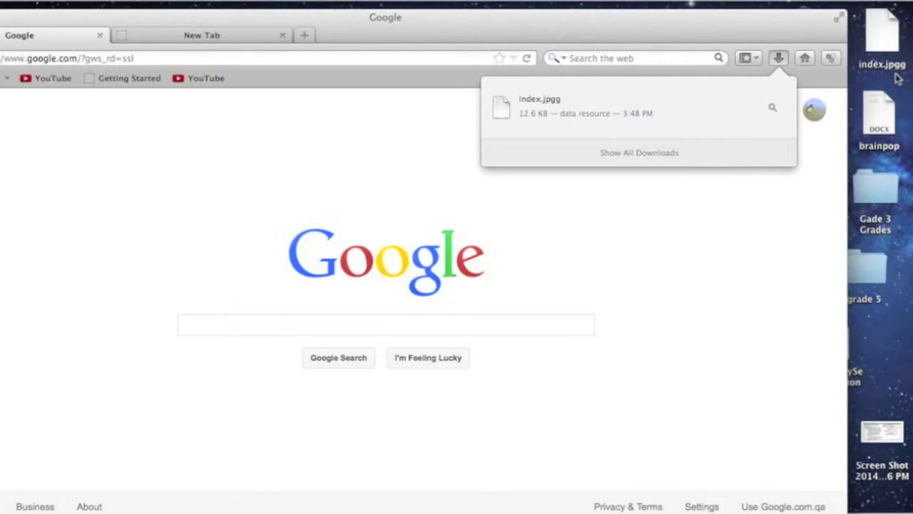
Minimize the browser window and try to open index.jpgg from the desktop
click(361, 24)
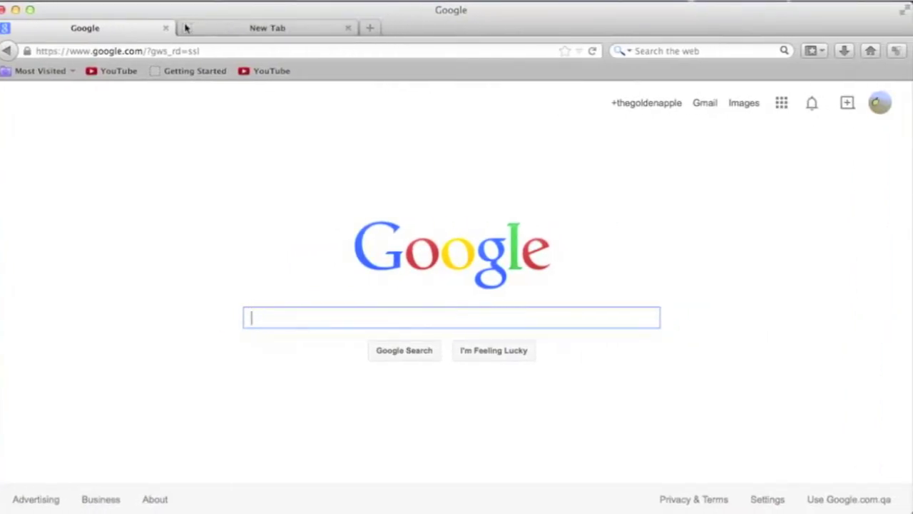
click(16, 10)
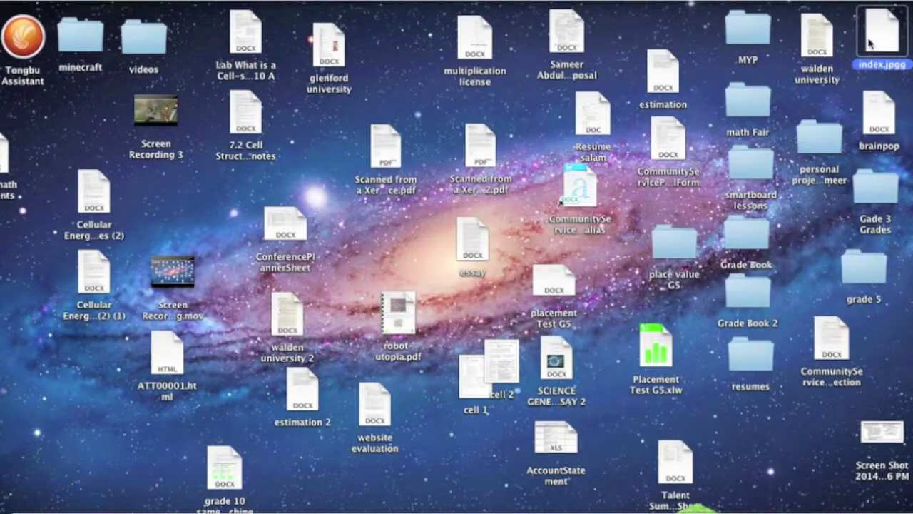
double_click(870, 44)
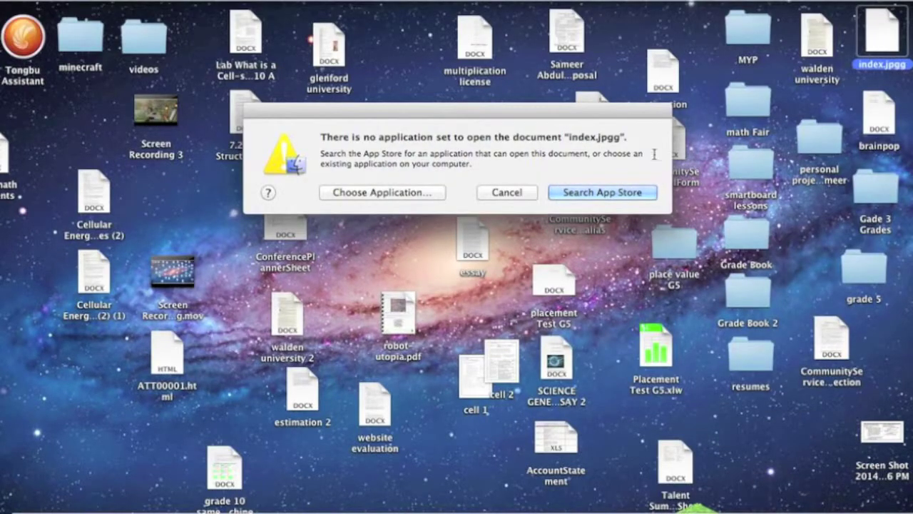
click(512, 193)
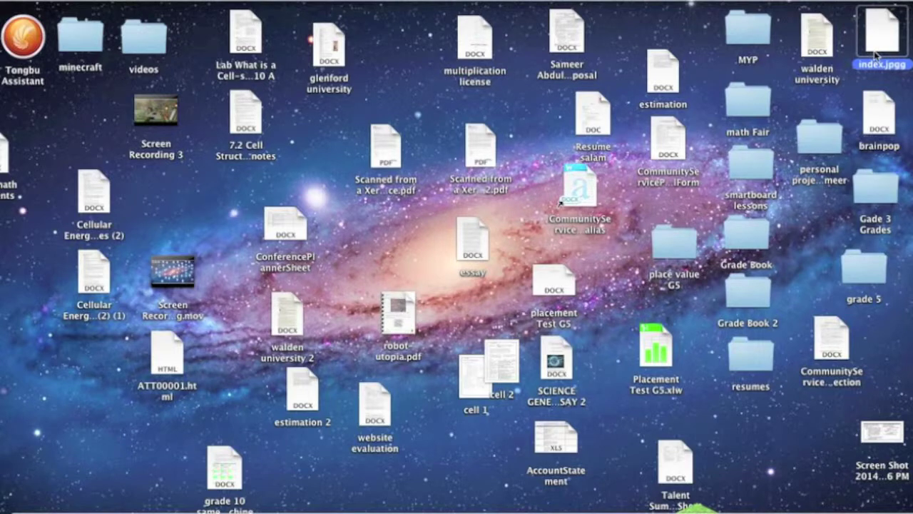
Rename the index.jpgg file on the desktop to index.jpg and accept the .jpg extension
key(Return)
key(Right)
key(BackSpace)
key(Return)
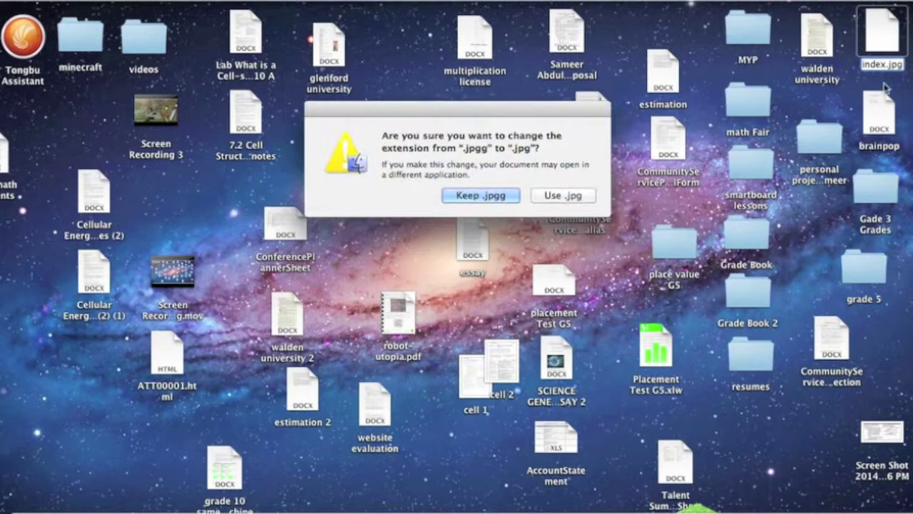
click(585, 194)
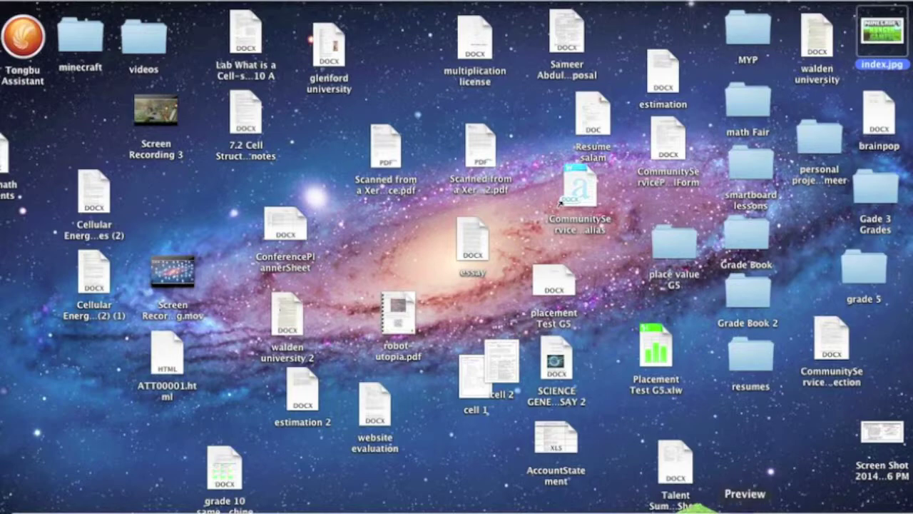
Switch back to Firefox, search Google for "nova skin" and open the "Minecraft Skin Editor: Nova Skin" result
right_click(746, 507)
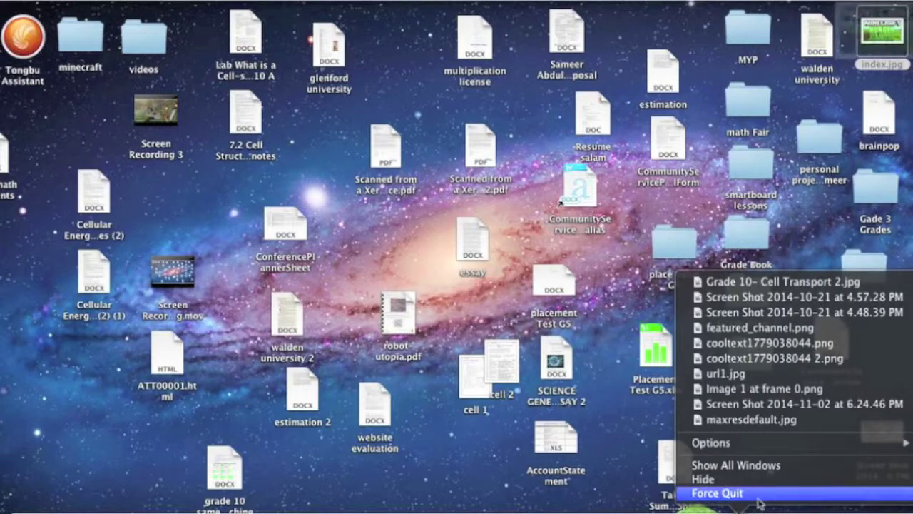
click(759, 494)
click(785, 502)
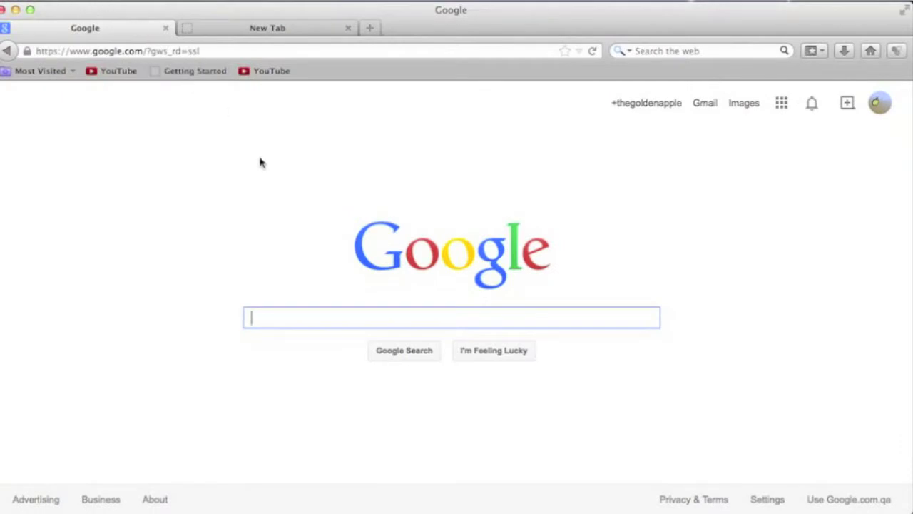
text(no)
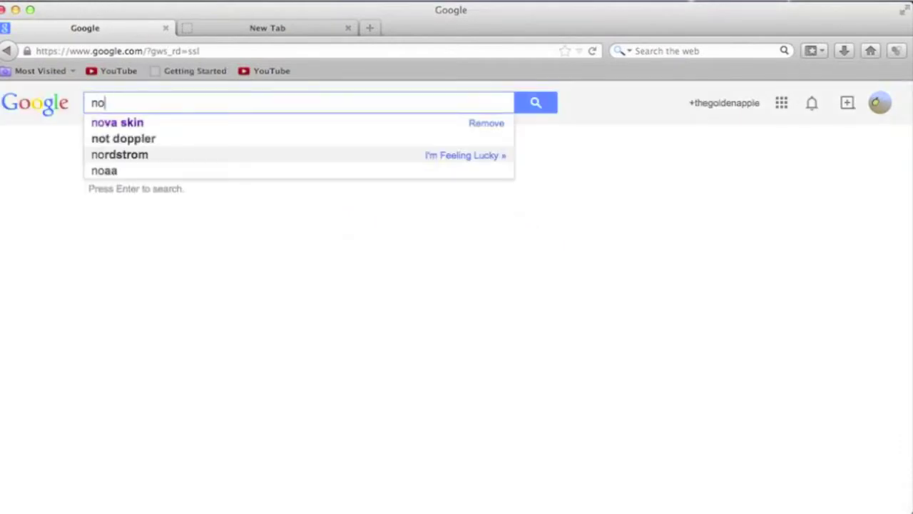
key(Up)
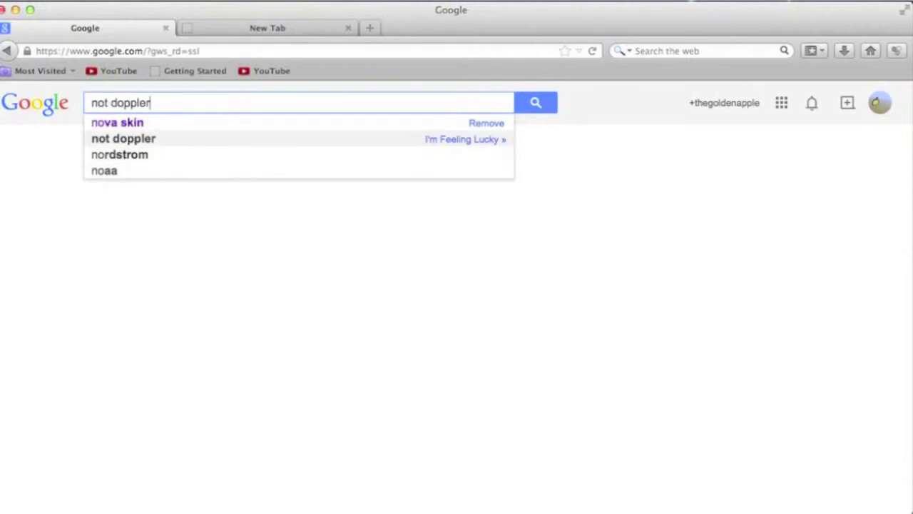
key(Up)
key(Return)
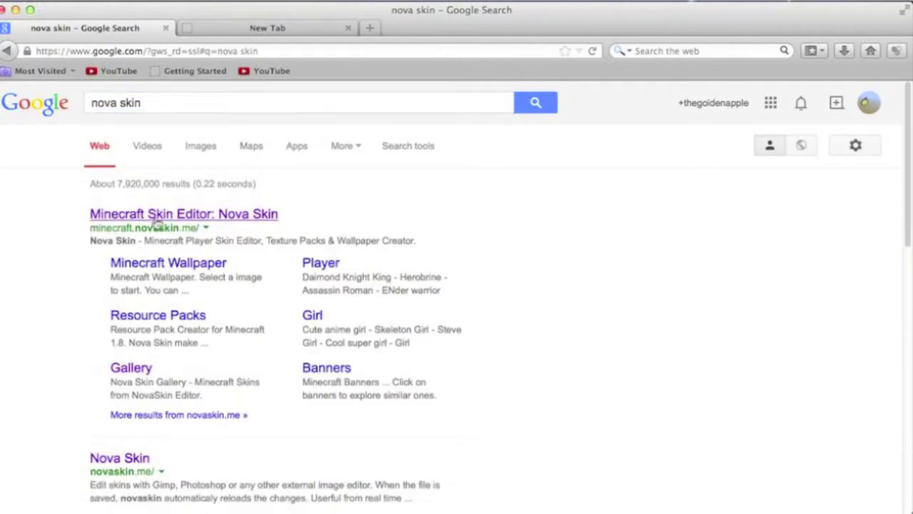
click(196, 219)
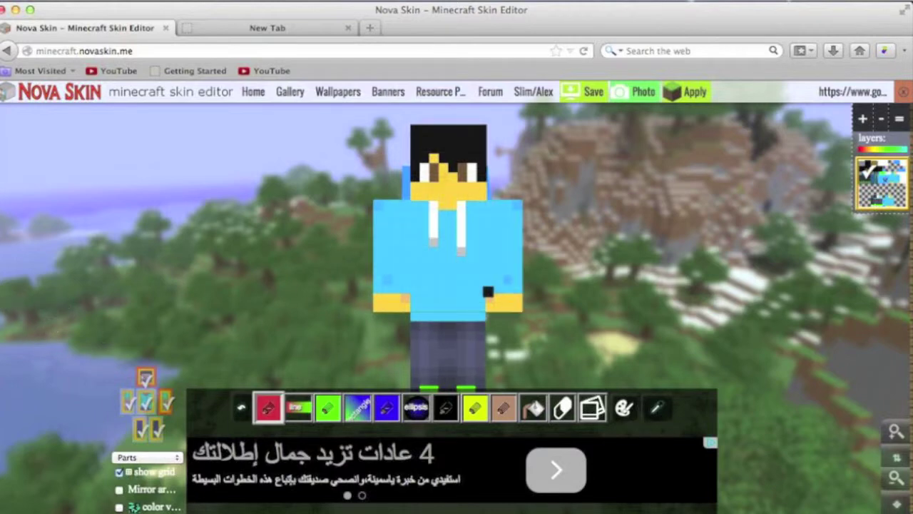
Enter the Minecraft player name in the Nova Skin gallery search to look up the character's skin
mouse_move(10, 242)
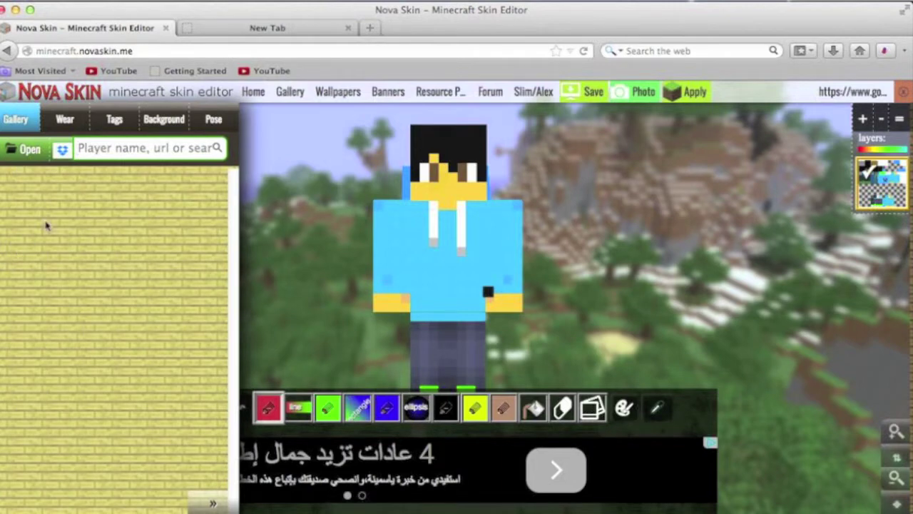
text(th)
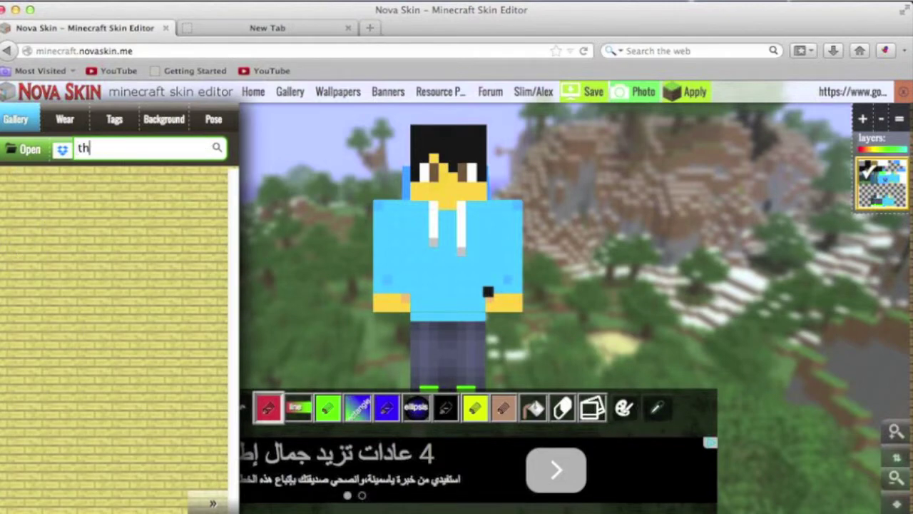
text(e_golden_leg)
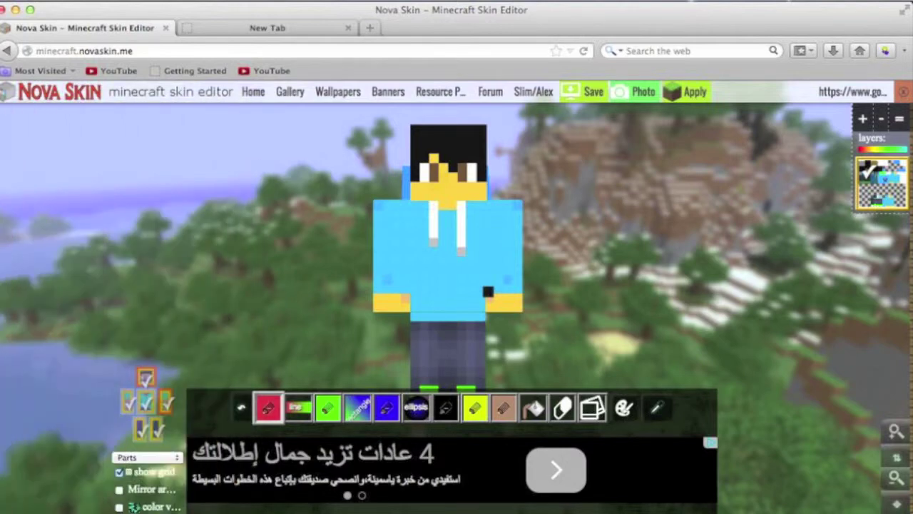
Load the found player's skin onto the model and turn the body to a side view at -77
mouse_move(5, 214)
key(Return)
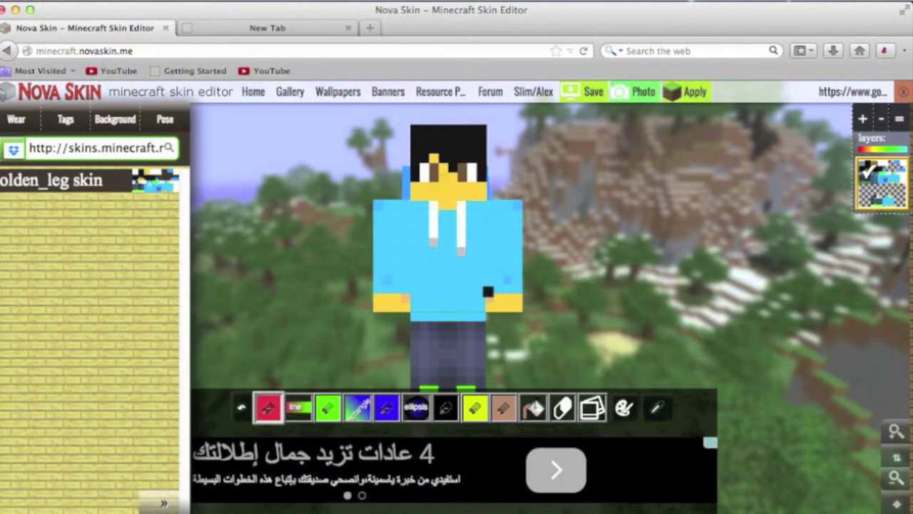
click(181, 184)
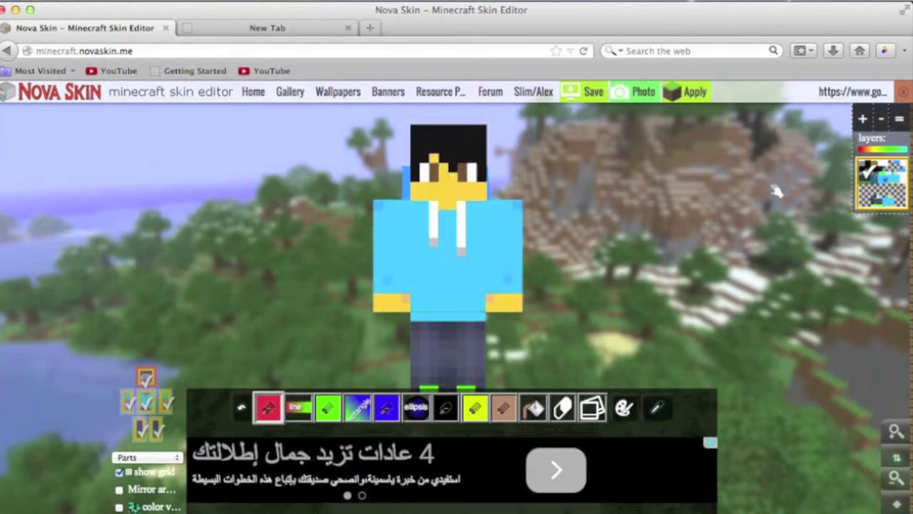
drag(564, 256, 678, 191)
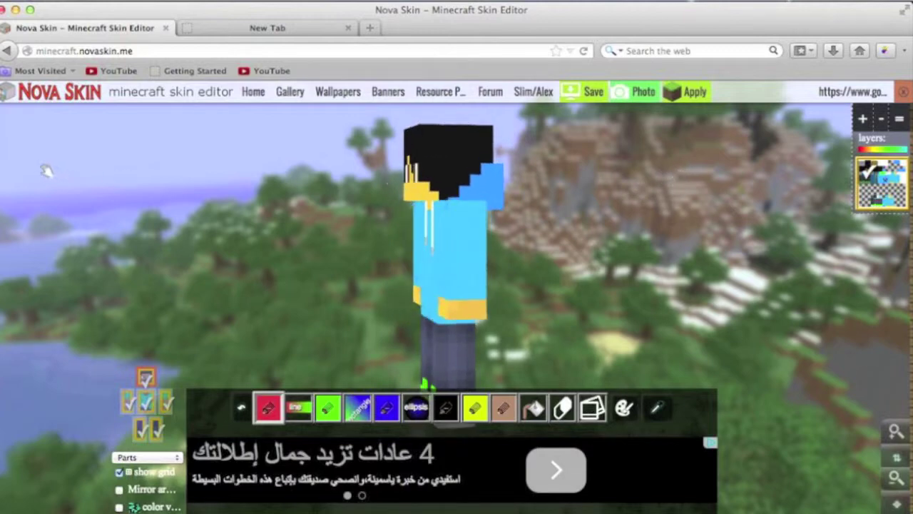
Apply the running preset pose, the fourth one in the row, to the character
mouse_move(2, 196)
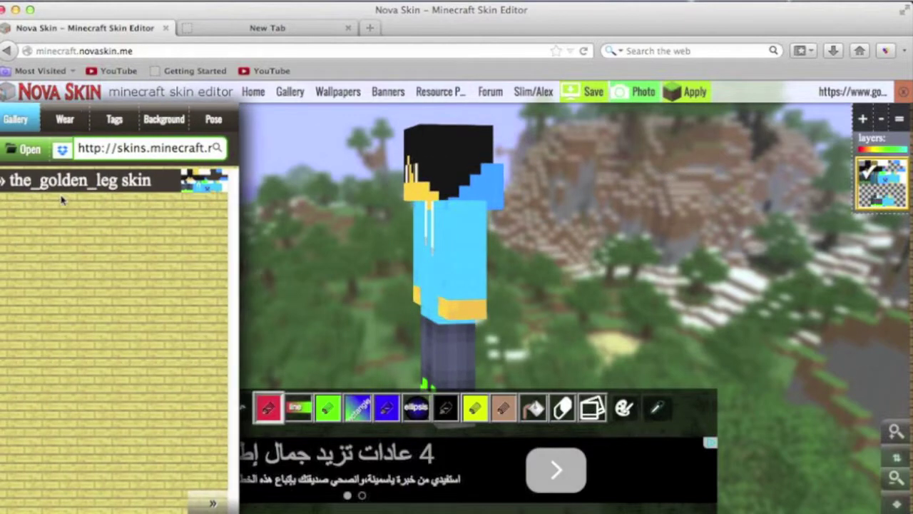
click(208, 118)
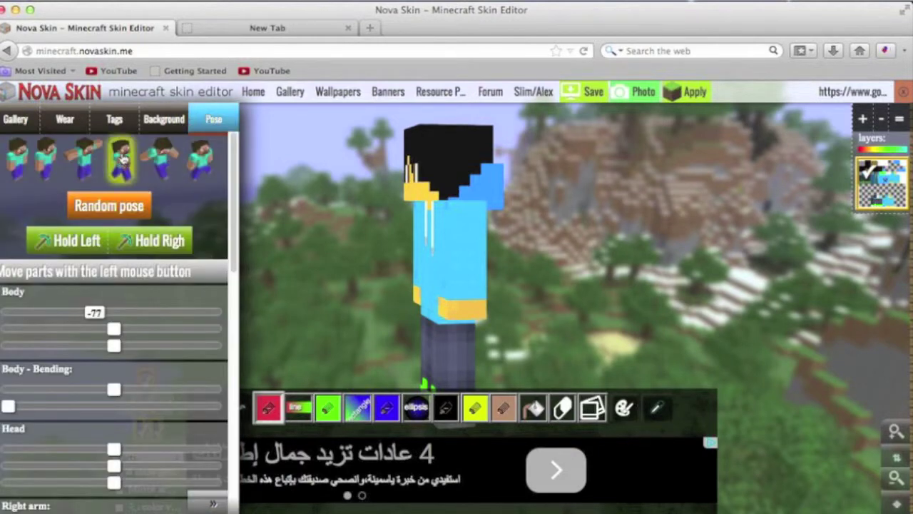
click(123, 158)
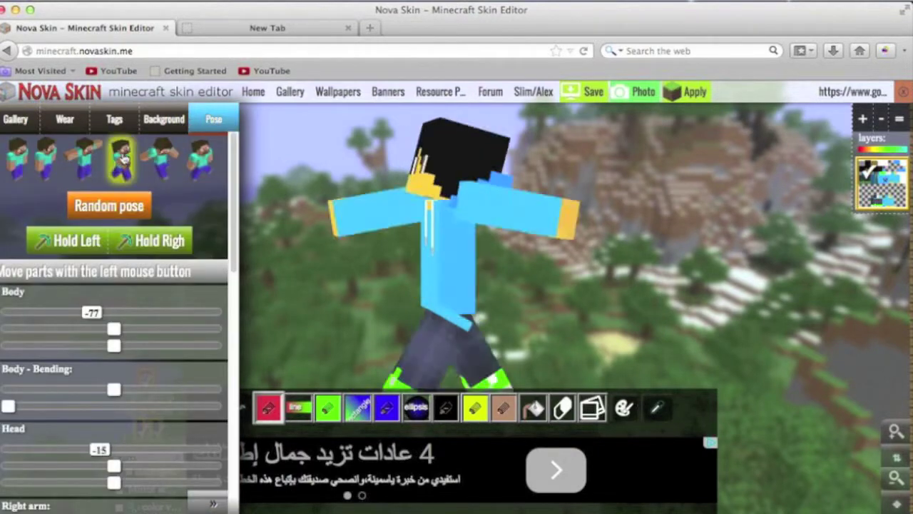
click(125, 207)
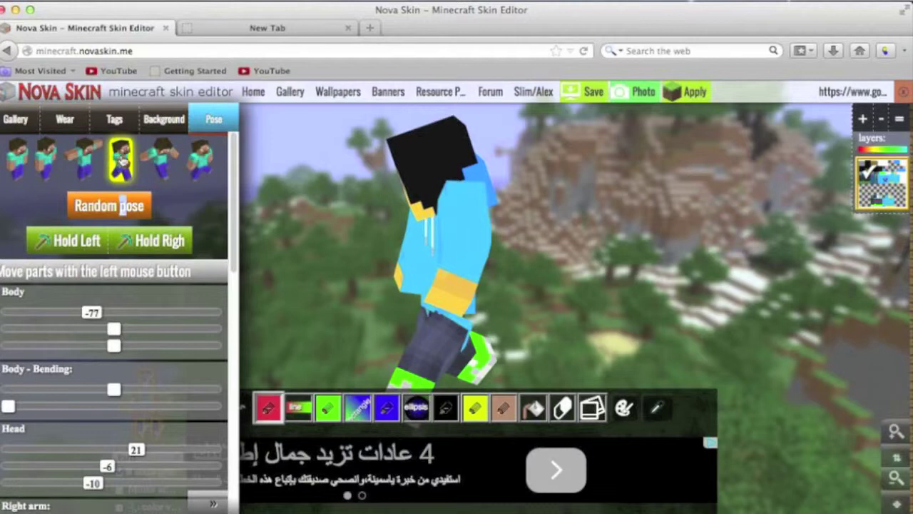
click(134, 164)
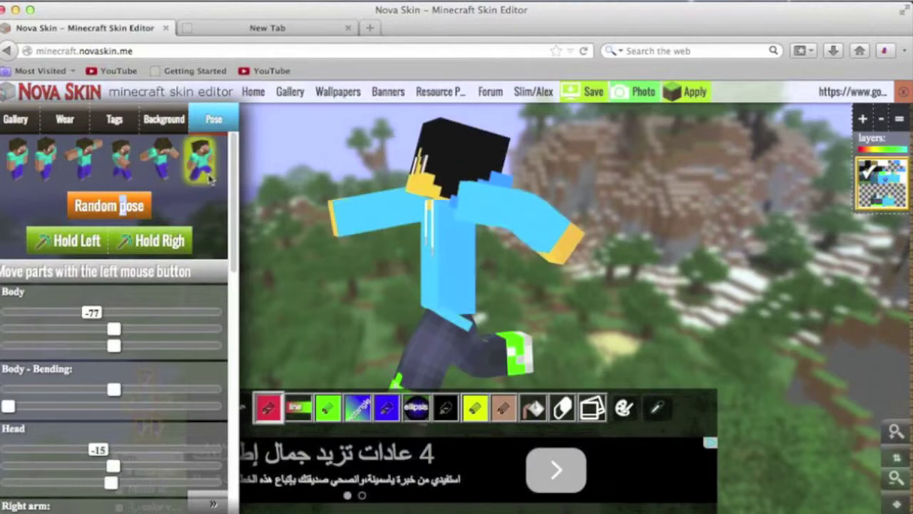
Set the first rotation value of the character's right arm to -82
scroll(218, 192, down, 2)
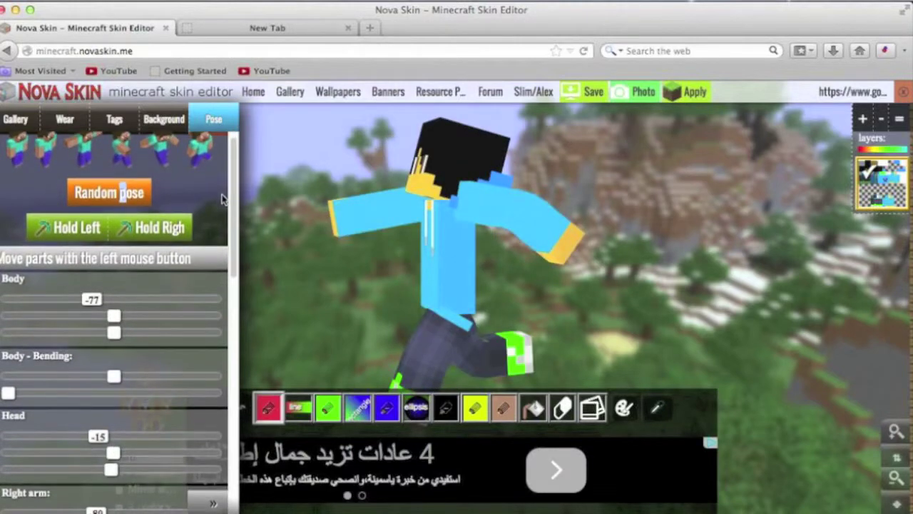
scroll(126, 254, down, 2)
click(213, 503)
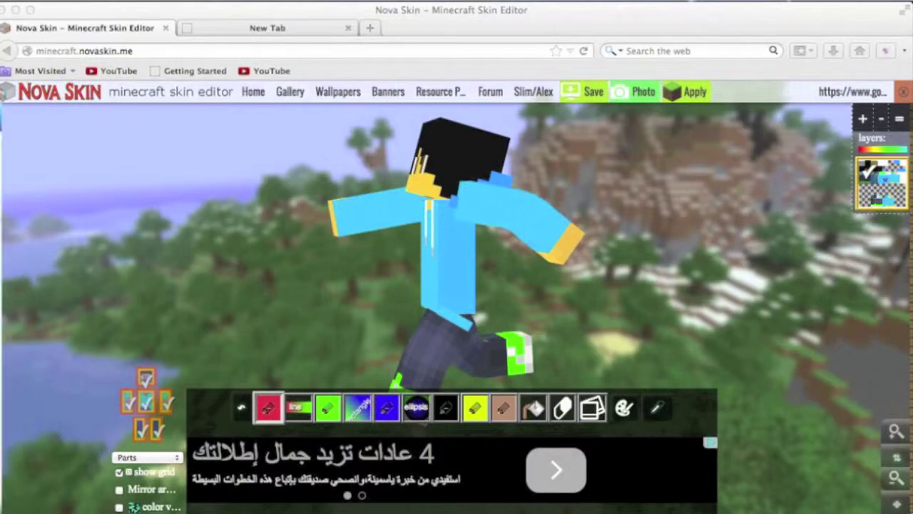
click(2, 192)
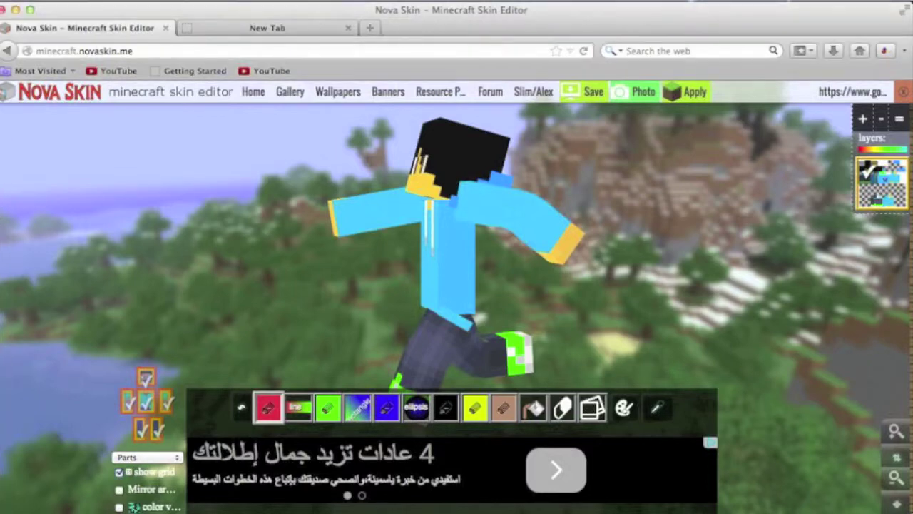
mouse_move(3, 208)
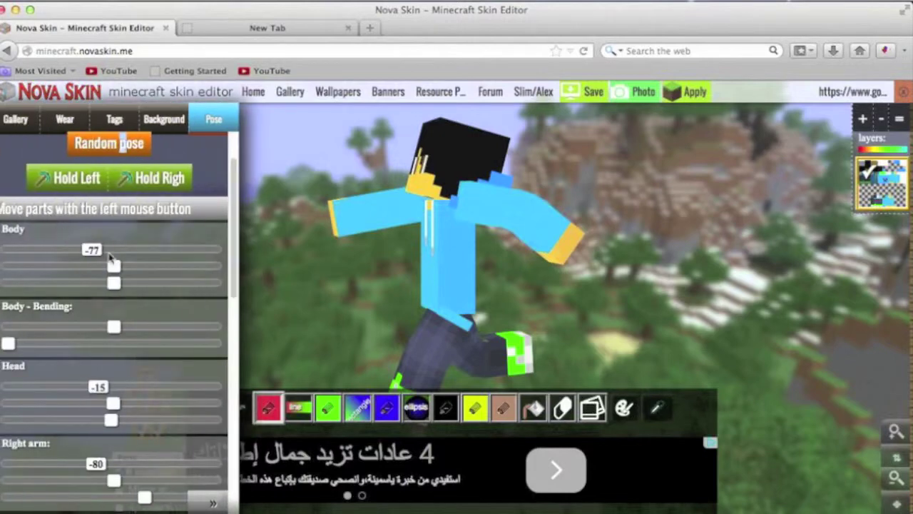
scroll(122, 271, down, 2)
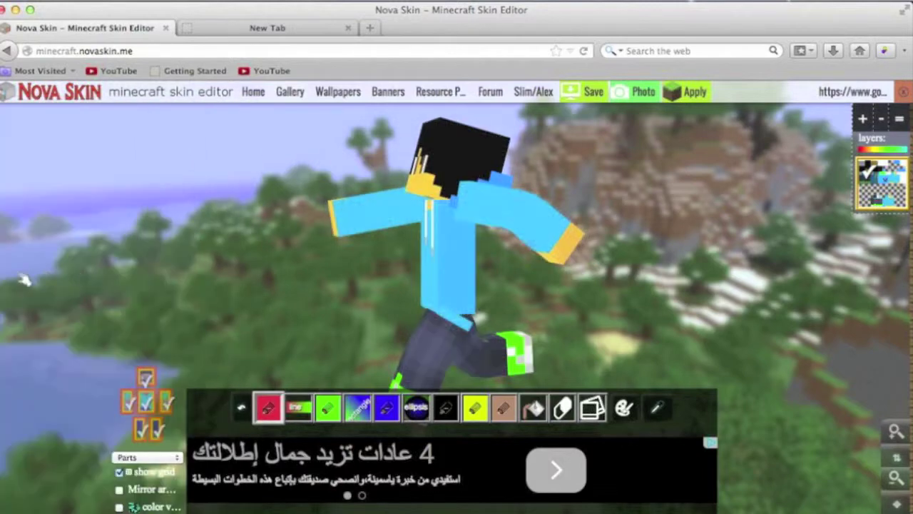
mouse_move(2, 289)
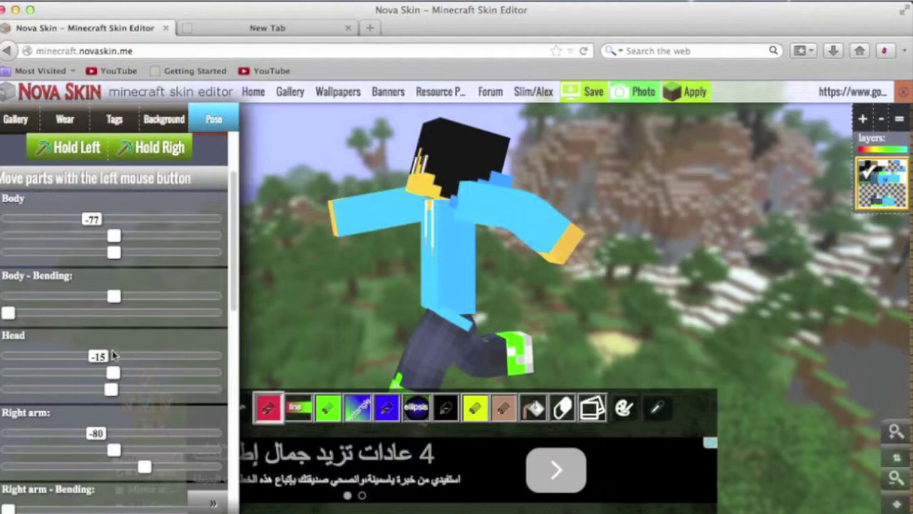
mouse_move(97, 434)
mouse_down()
mouse_move(141, 437)
mouse_move(86, 437)
mouse_move(93, 436)
mouse_up()
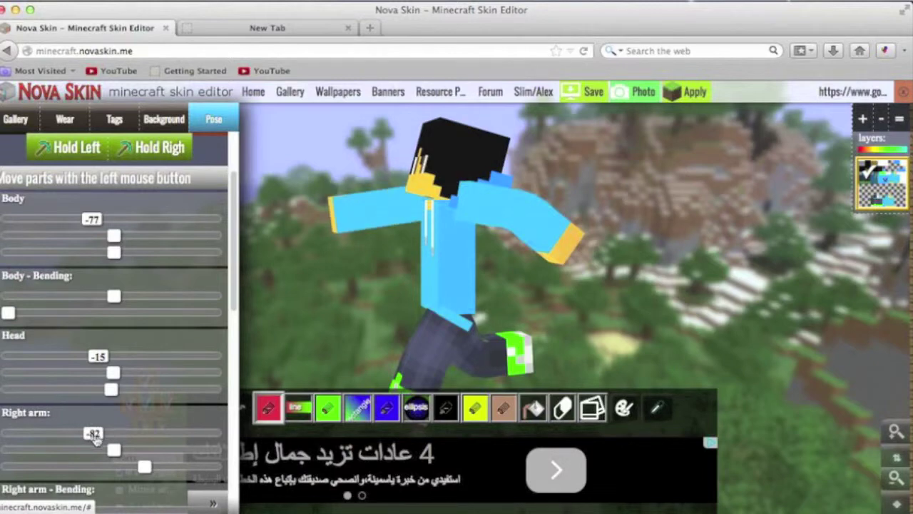
click(212, 292)
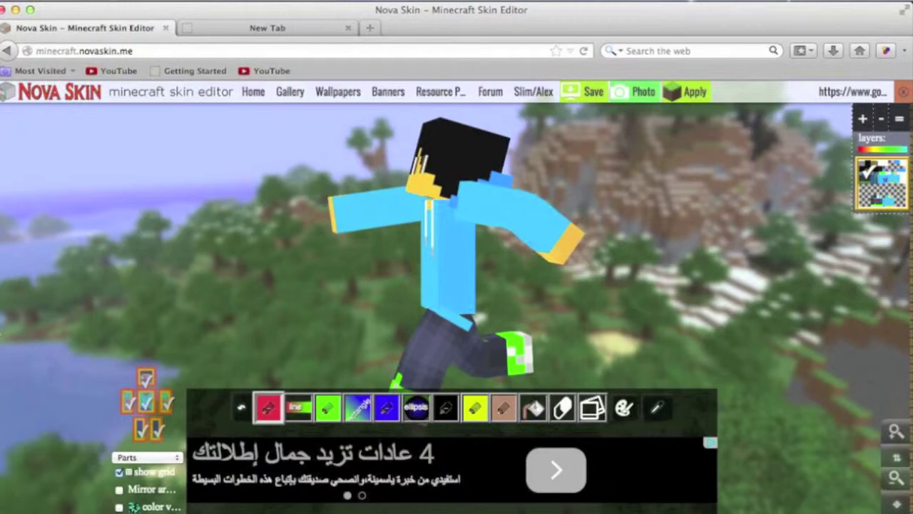
Try a right arm bending of 0.15, and return the bending to its minimum
mouse_move(45, 350)
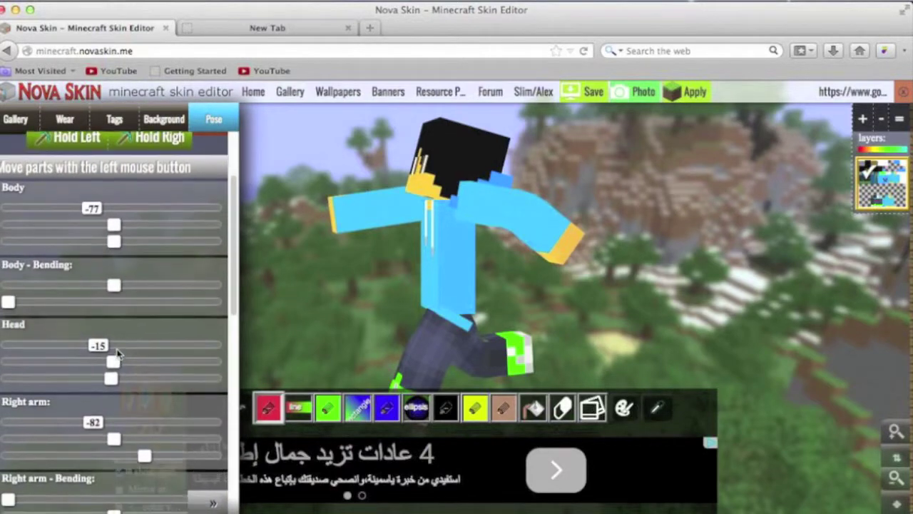
scroll(118, 356, down, 2)
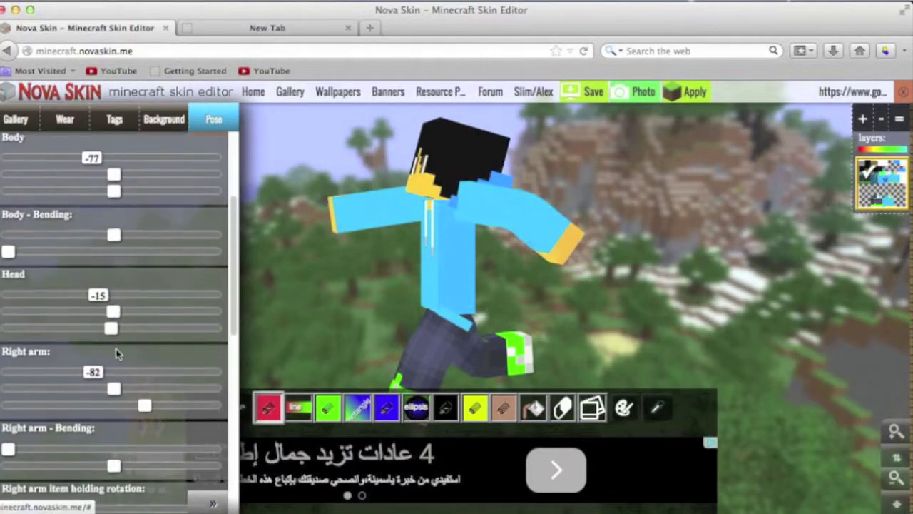
click(31, 449)
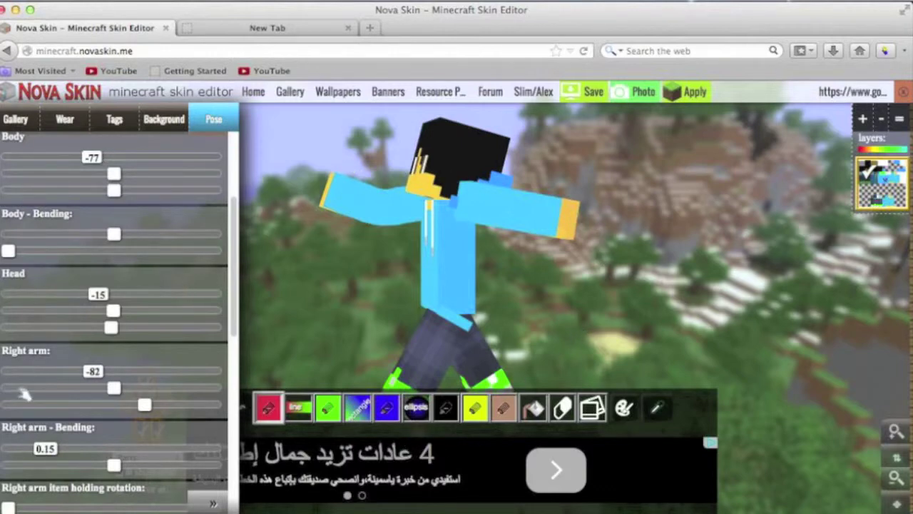
mouse_move(69, 340)
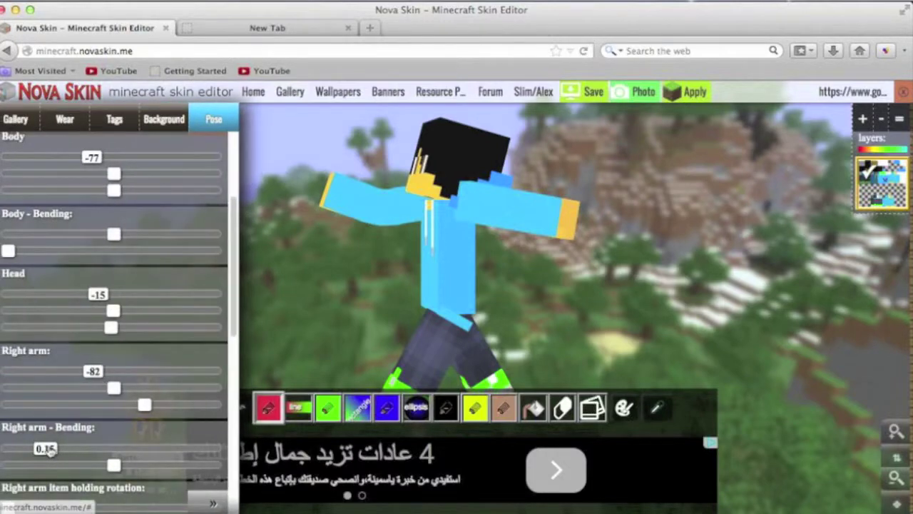
click(6, 450)
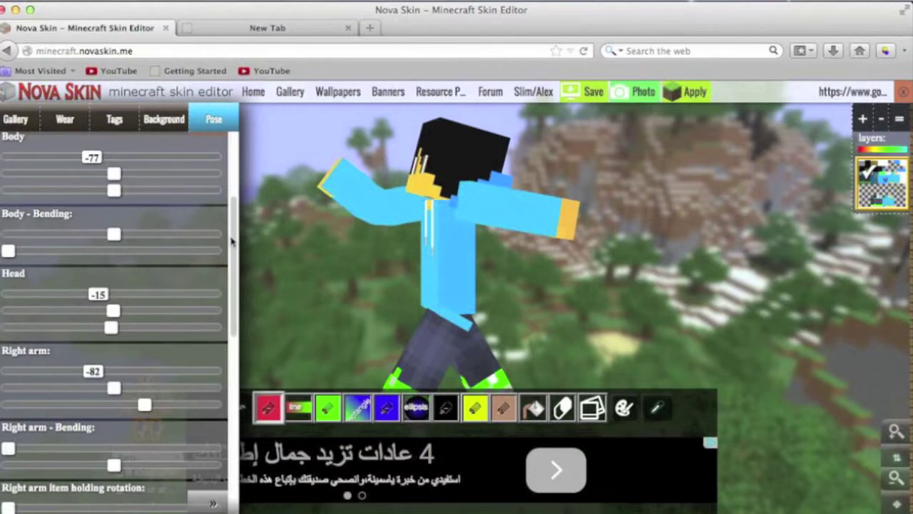
Put a diamond sword in the character's right hand
drag(231, 243, 231, 160)
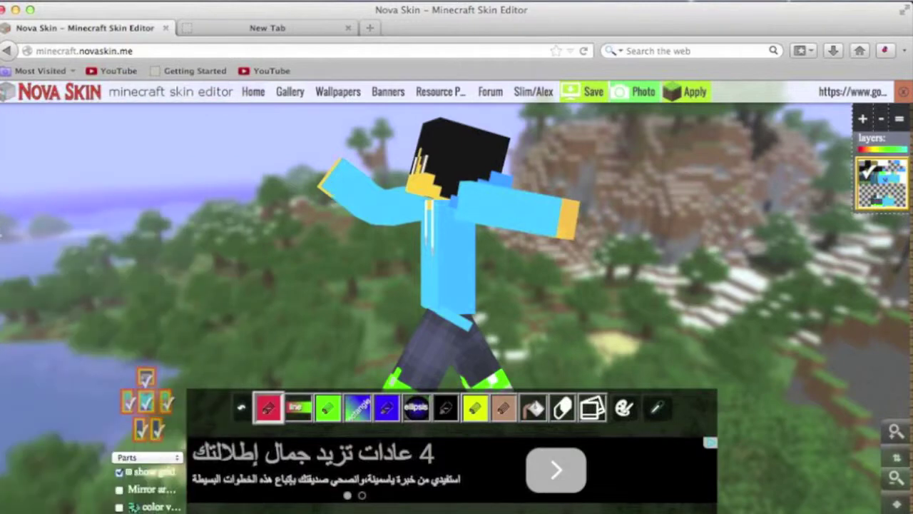
mouse_move(6, 239)
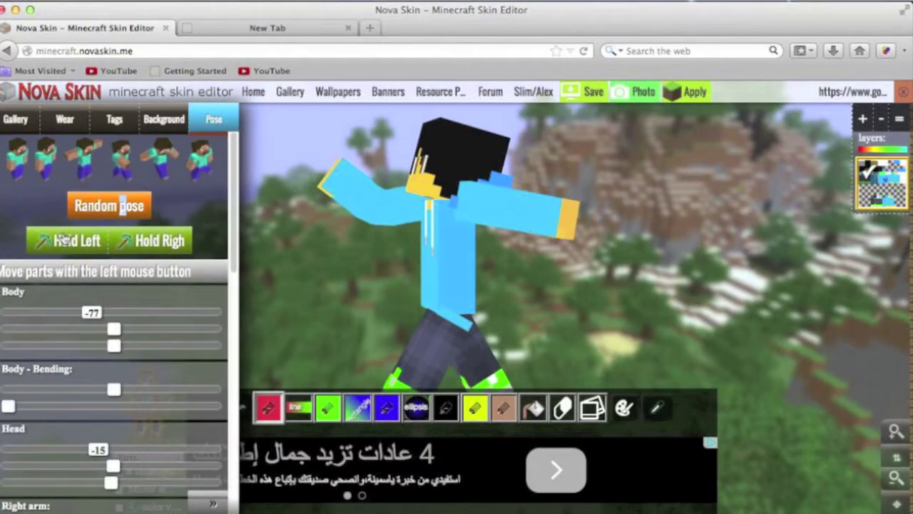
click(132, 244)
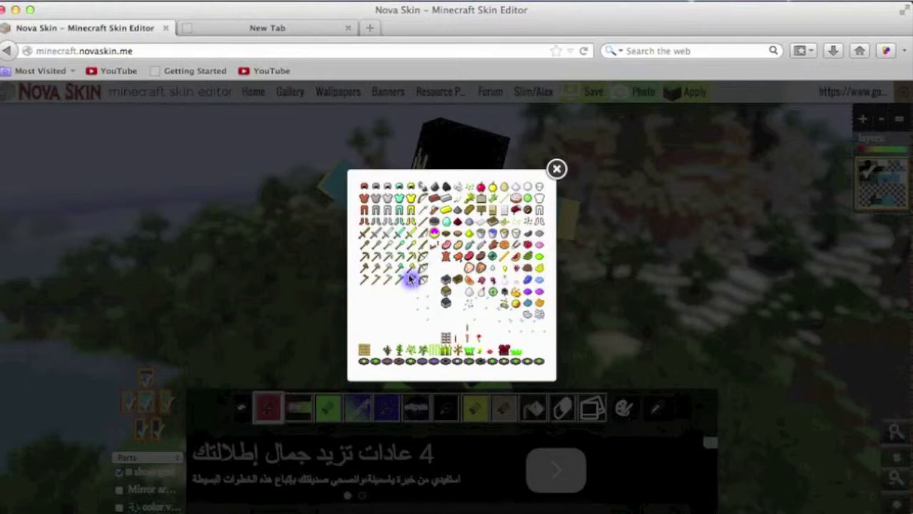
click(401, 235)
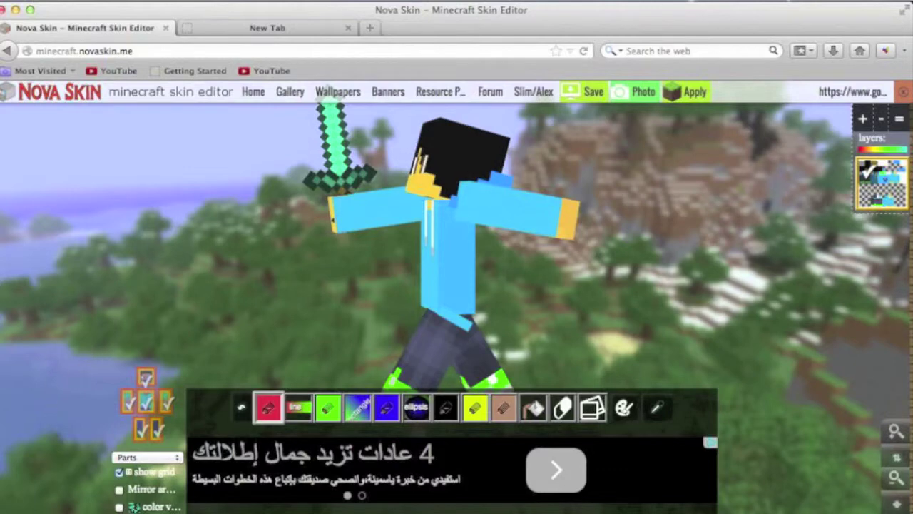
Lower the sword arm by setting the right arm's first rotation value to -53
mouse_move(7, 294)
scroll(107, 327, down, 2)
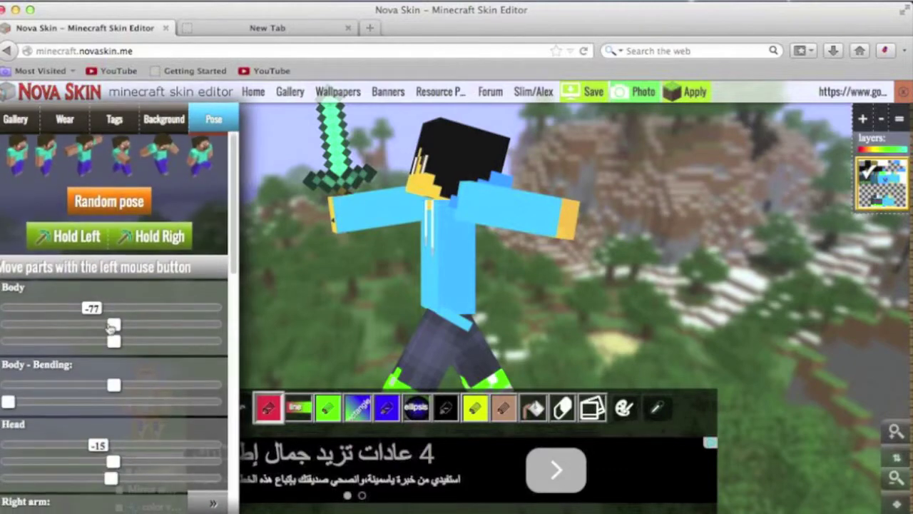
scroll(110, 327, down, 3)
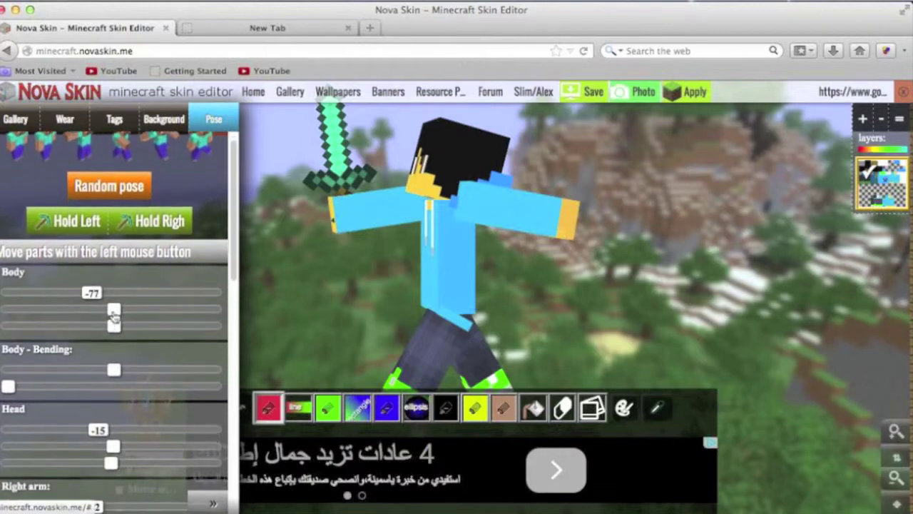
scroll(96, 467, down, 5)
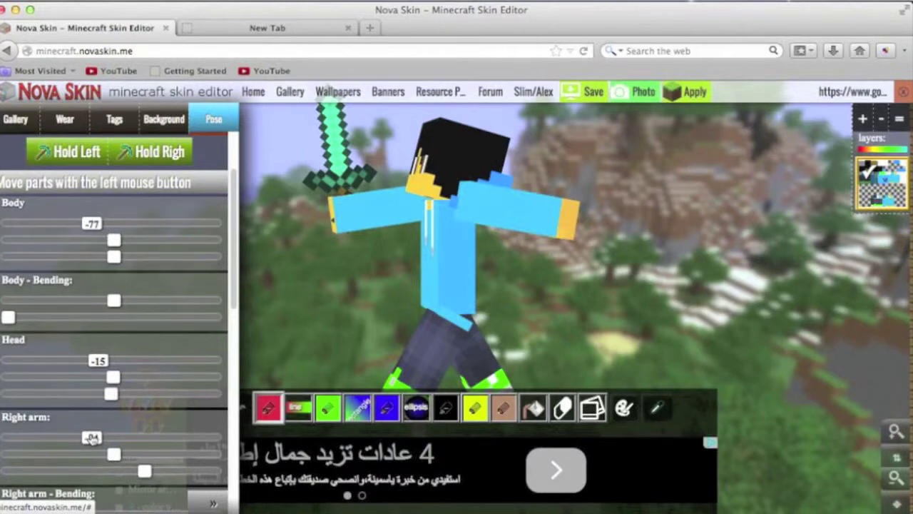
drag(106, 438, 109, 438)
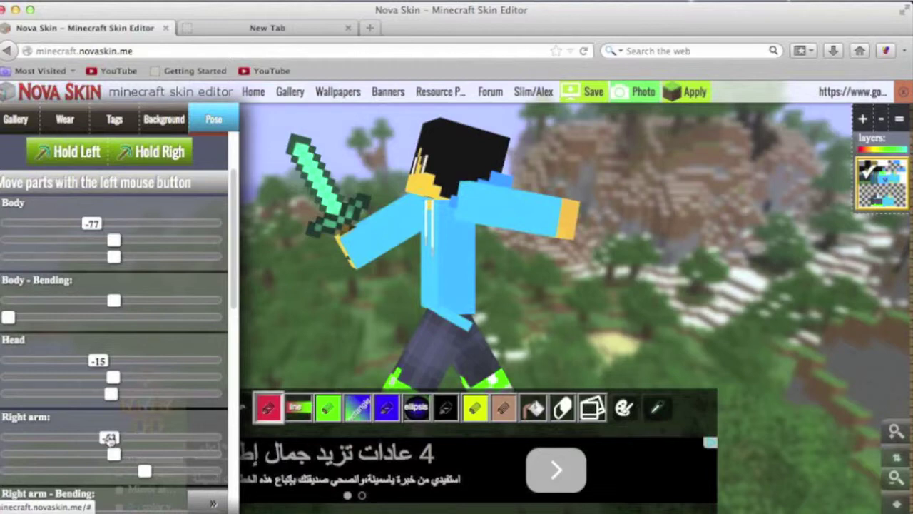
drag(109, 439, 110, 439)
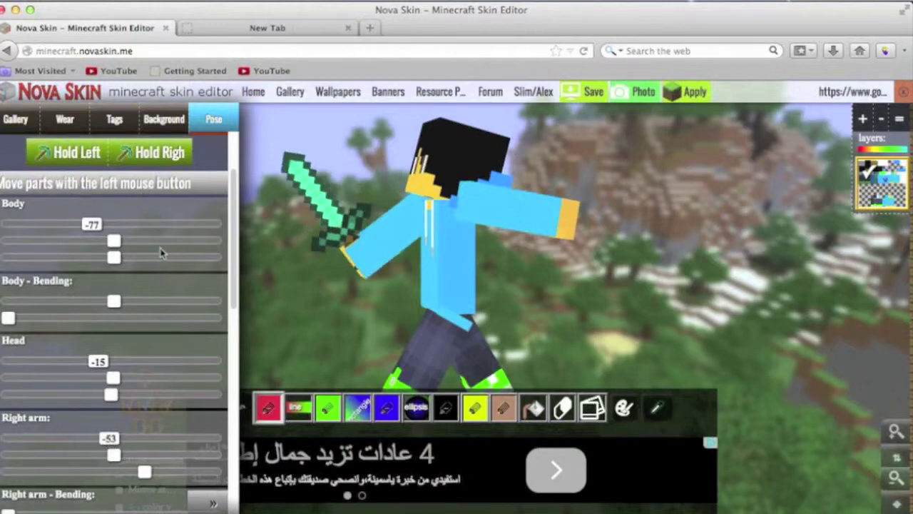
Add the Red Varsity Jacket to the skin's base and browse further wearable skin parts
scroll(156, 257, up, 3)
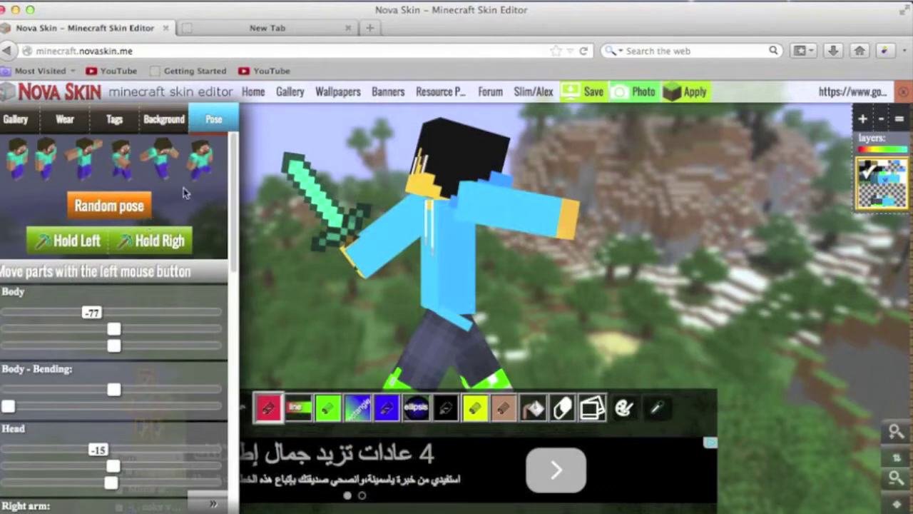
click(66, 121)
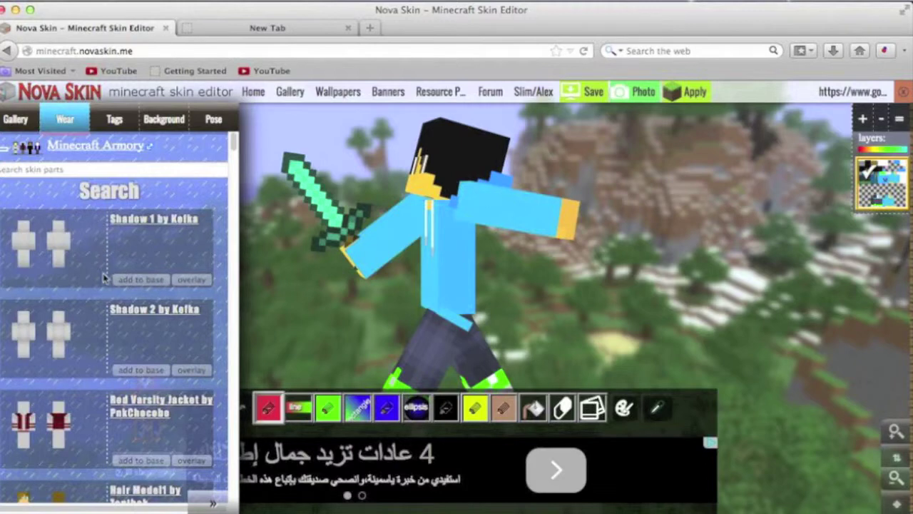
mouse_move(1, 136)
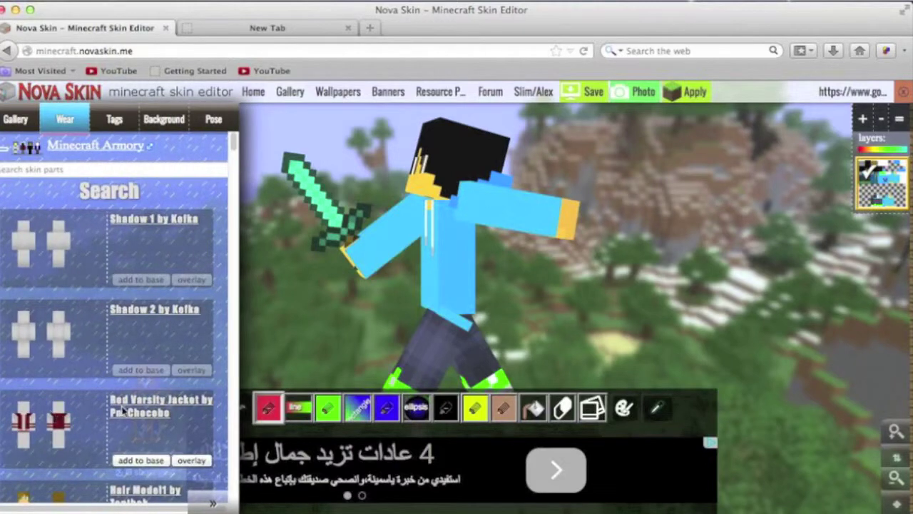
click(140, 461)
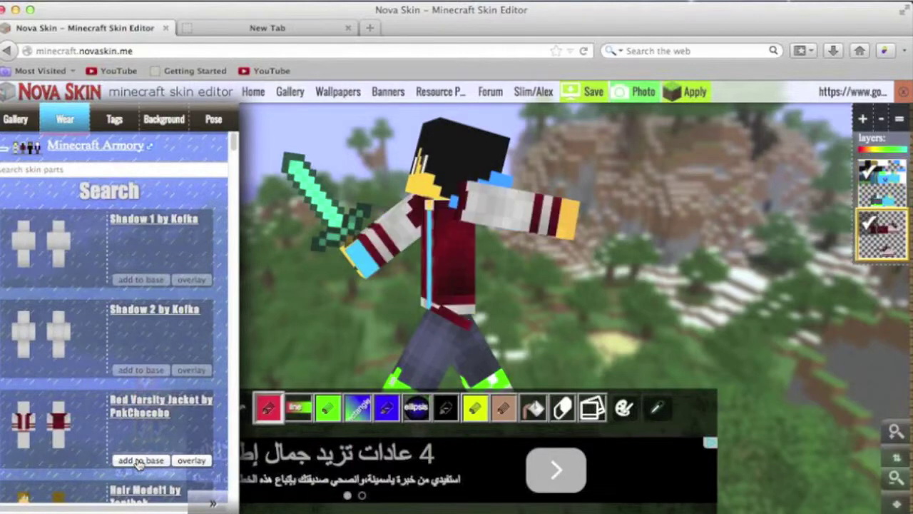
scroll(114, 392, down, 1)
scroll(114, 392, down, 5)
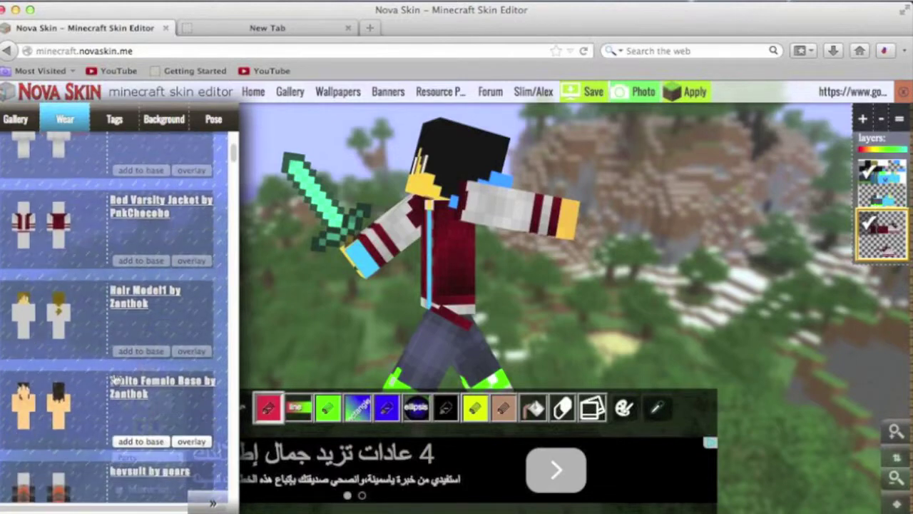
Add the White Female Base and the tree man outfit to the skin's base
click(139, 442)
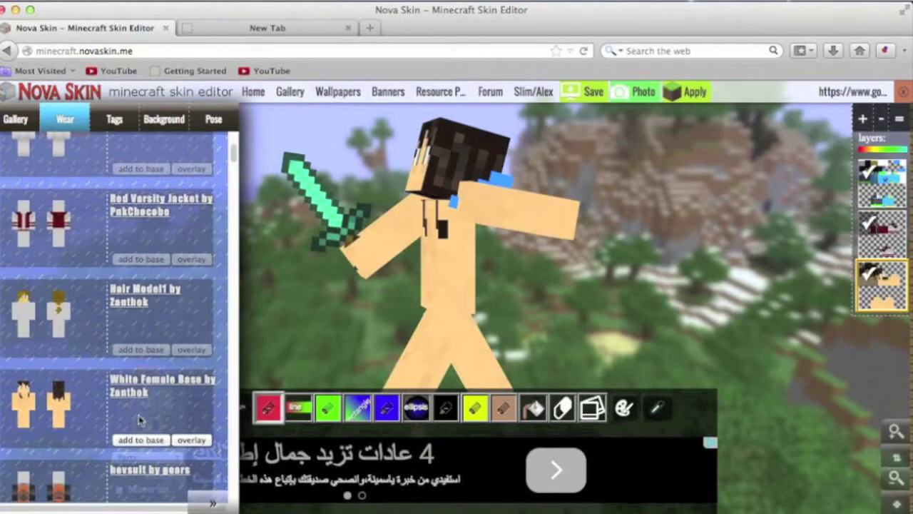
scroll(143, 407, down, 1)
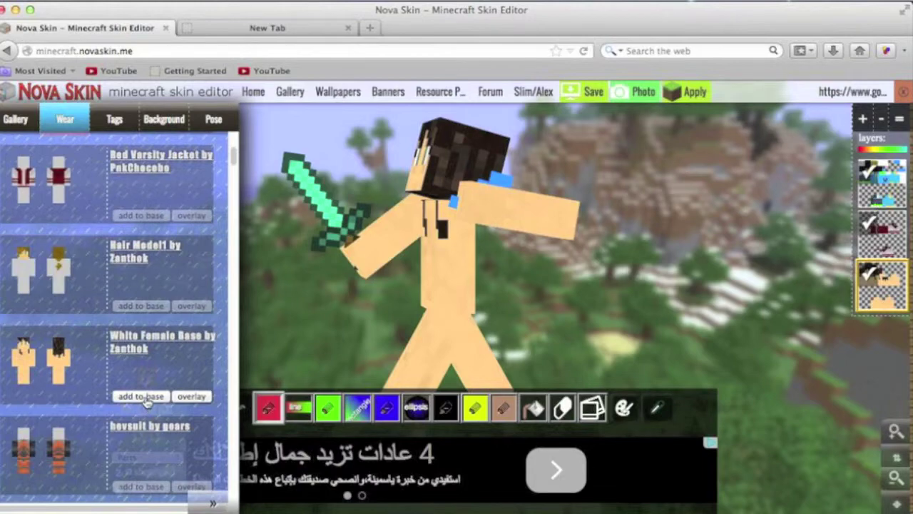
scroll(147, 400, down, 5)
scroll(148, 397, down, 5)
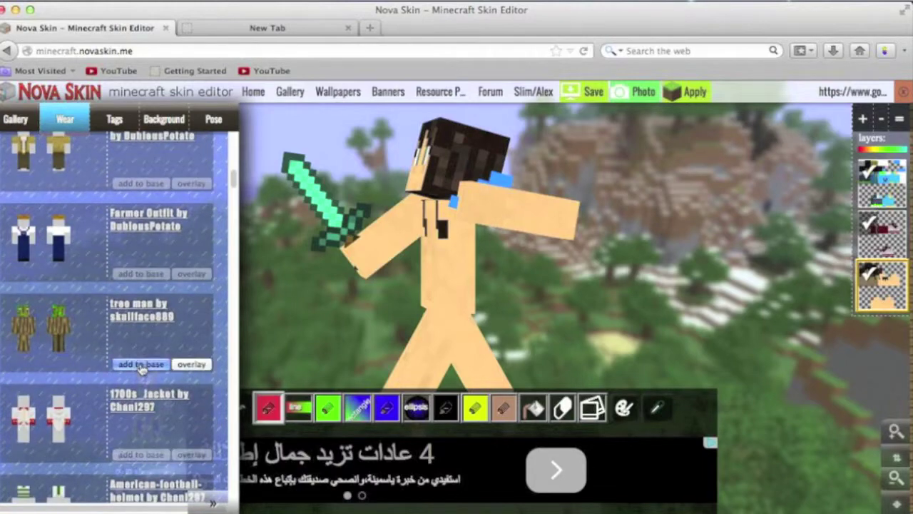
scroll(118, 322, down, 1)
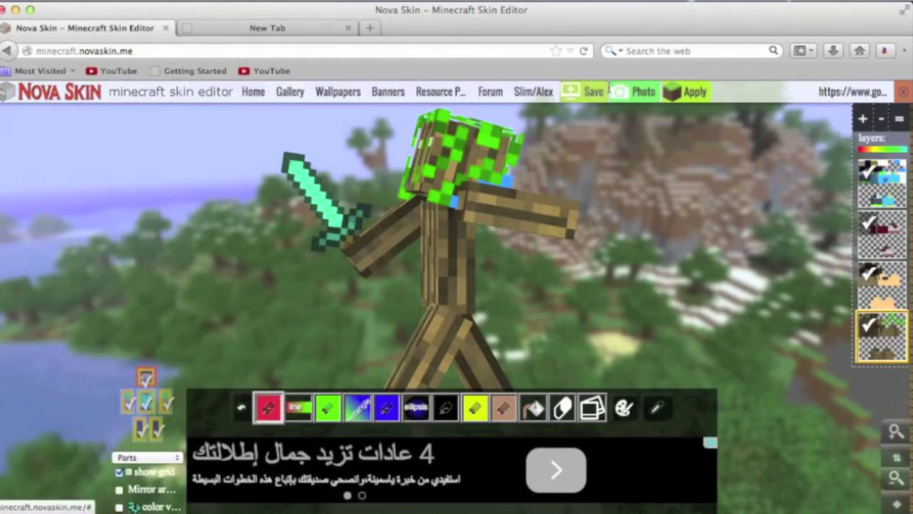
Generate a photo of the posed character, save it to the Desktop as index.png, and close the Nova Skin page
click(605, 95)
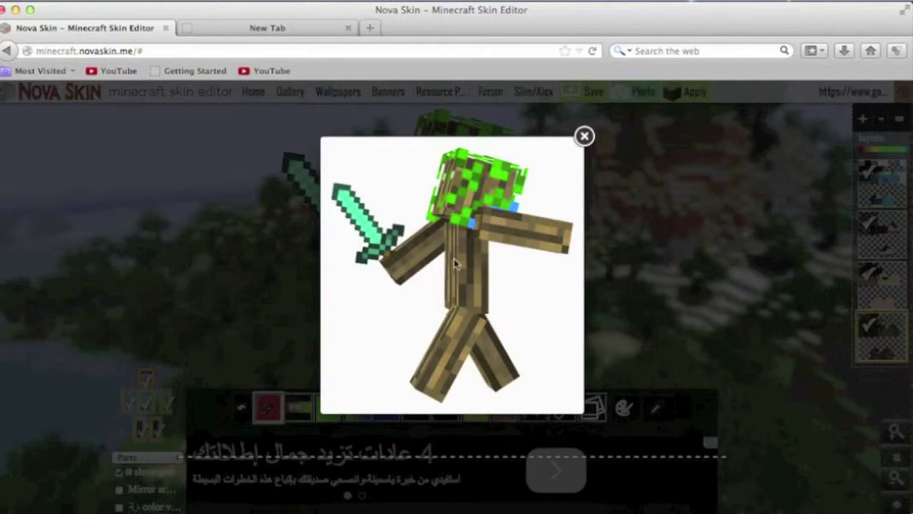
right_click(457, 259)
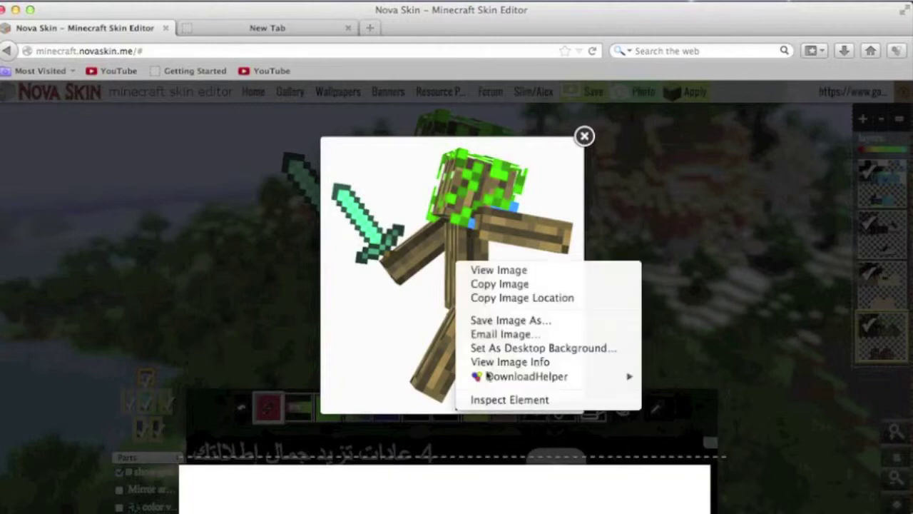
click(515, 322)
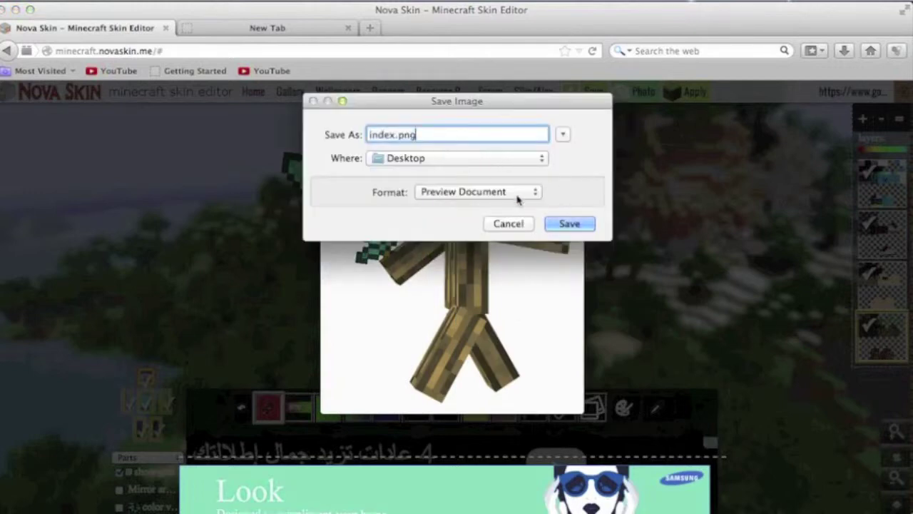
click(569, 224)
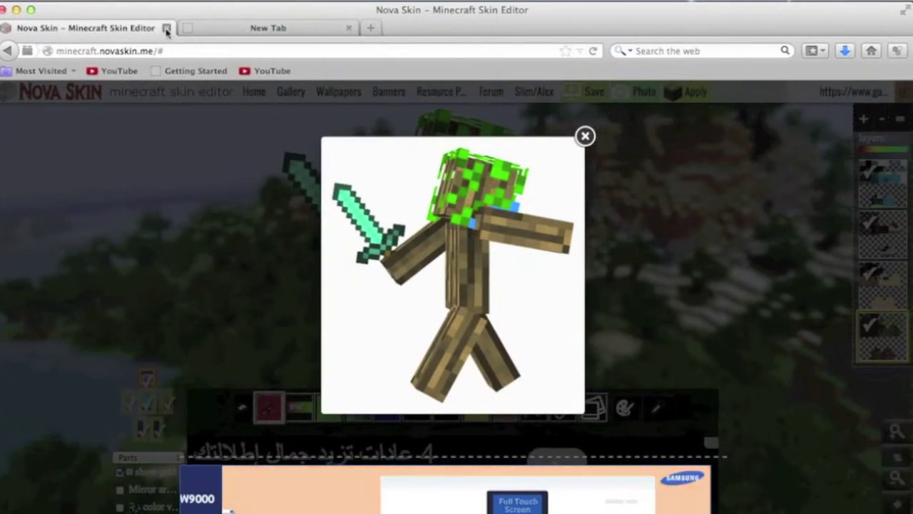
click(167, 29)
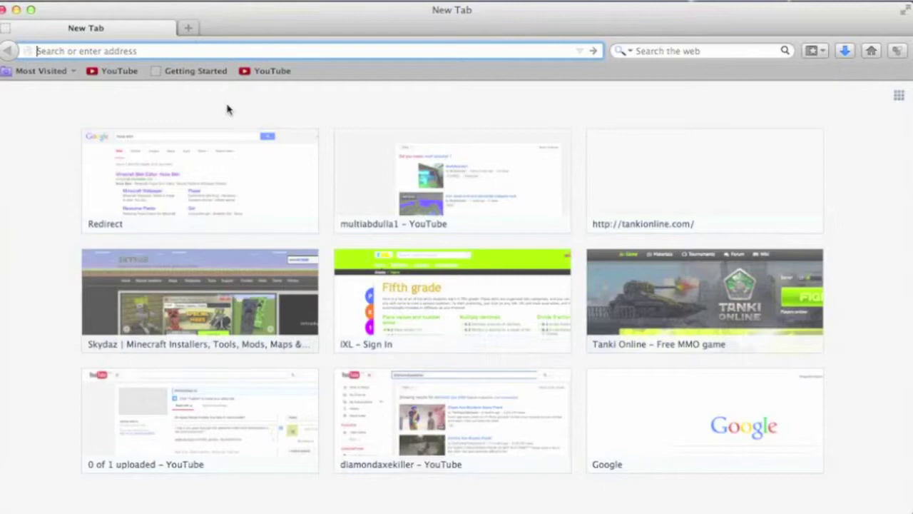
Go to picmonkey.com in the browser
text(o)
key(BackSpace)
key(BackSpace)
key(BackSpace)
text(w)
key(BackSpace)
key(BackSpace)
text(pic)
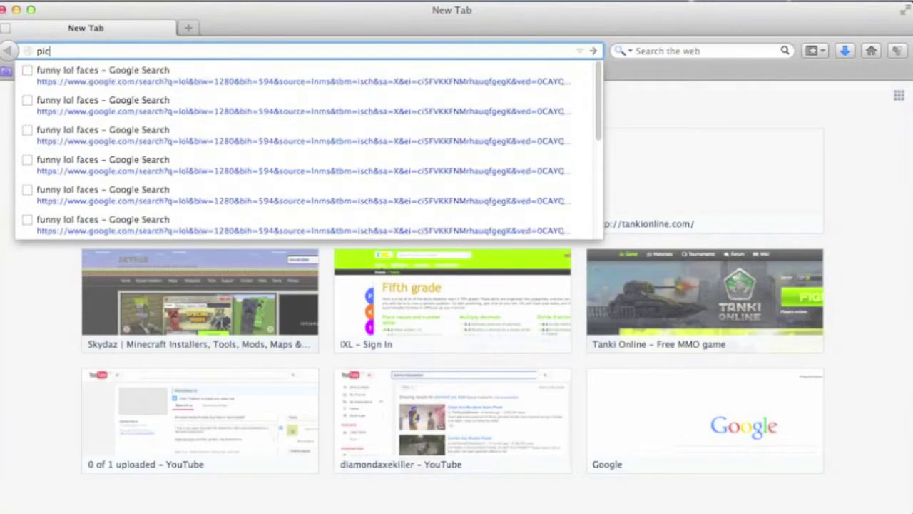
text(monk)
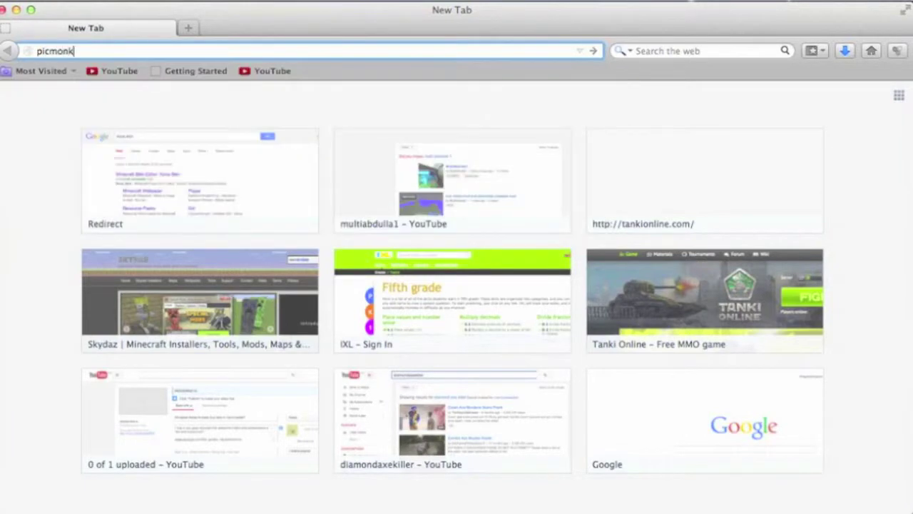
text(ey.com)
key(Return)
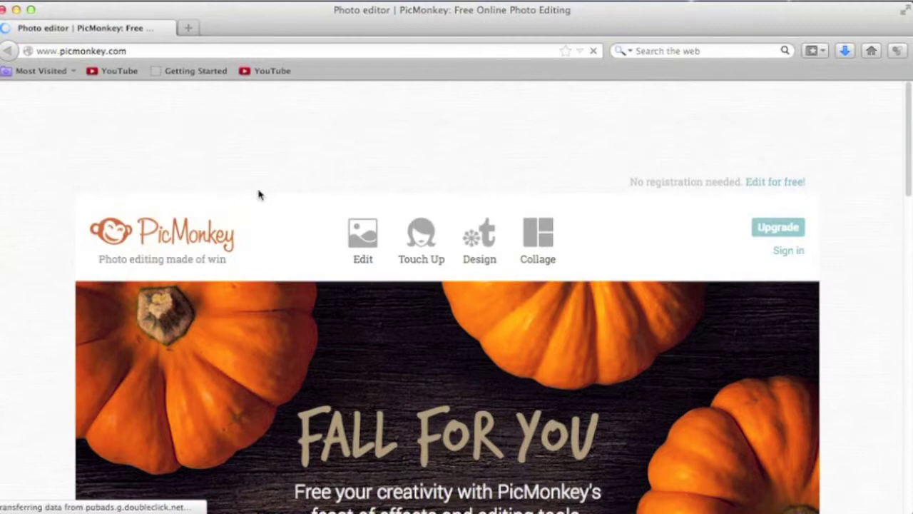
Open the background image index.jpg from the Desktop for editing in PicMonkey
click(363, 231)
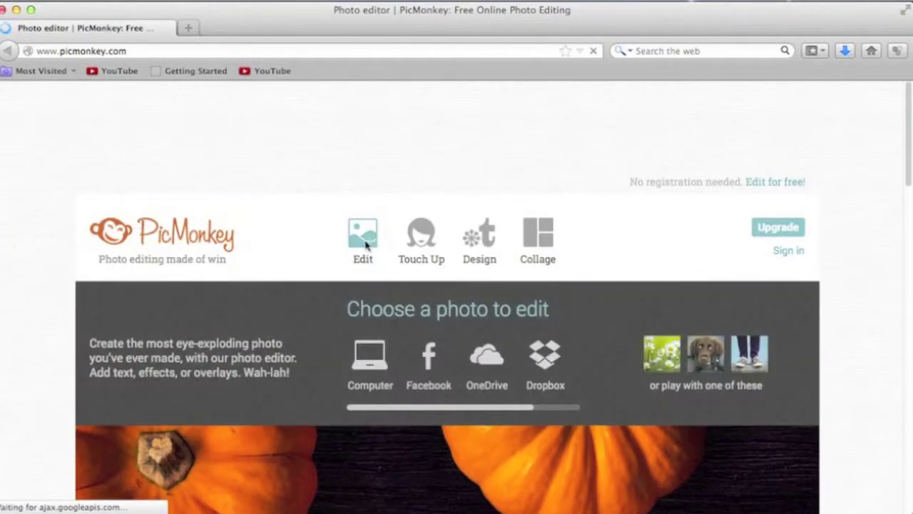
click(358, 226)
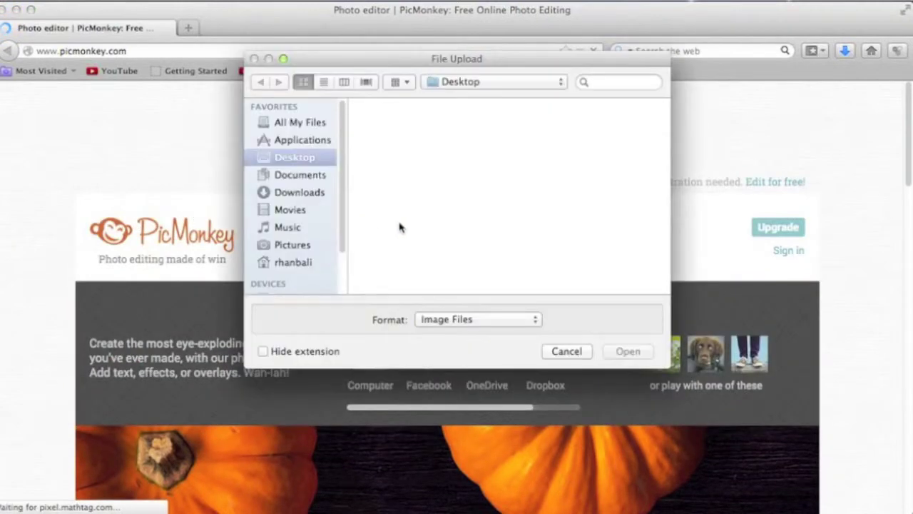
scroll(425, 196, down, 10)
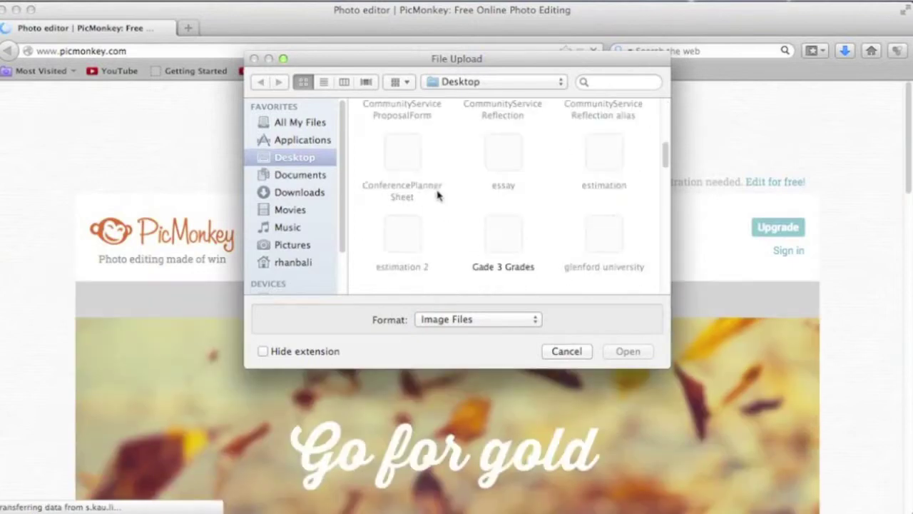
scroll(438, 194, down, 4)
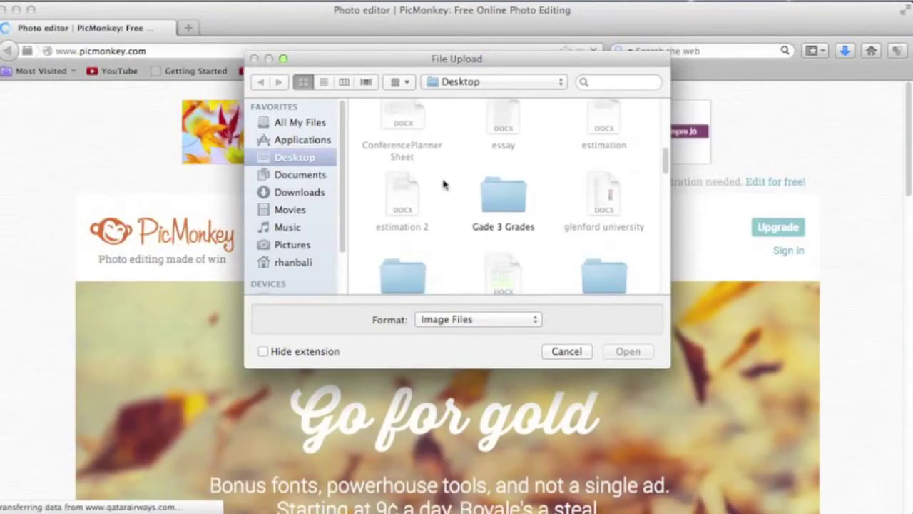
scroll(438, 172, down, 1)
scroll(438, 168, down, 4)
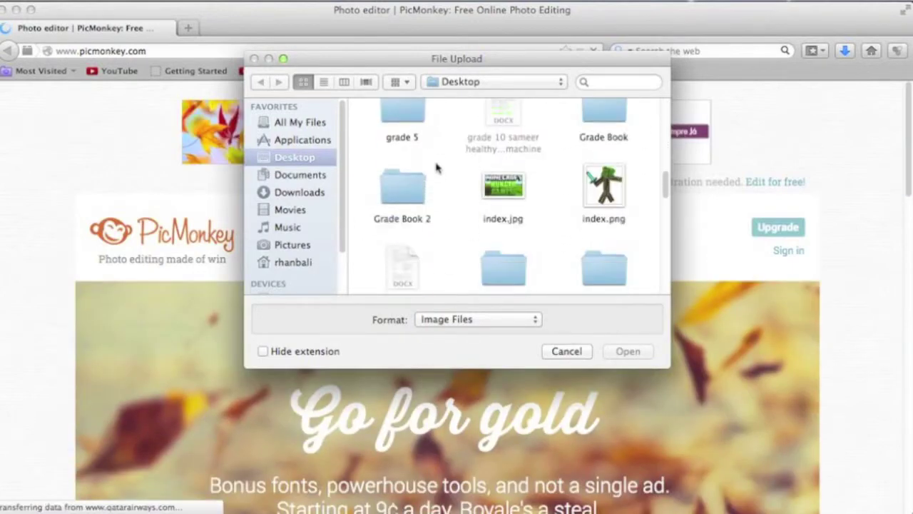
double_click(512, 187)
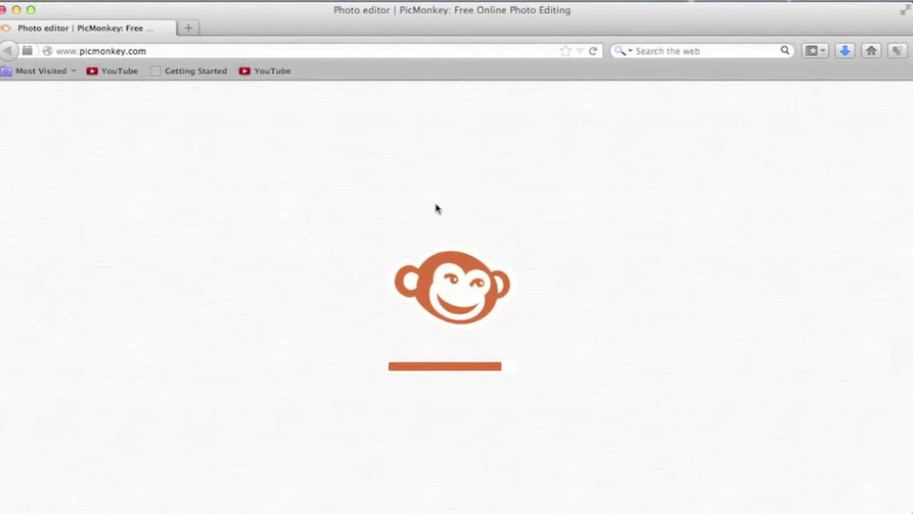
mouse_move(341, 6)
mouse_down()
mouse_move(357, 6)
mouse_move(341, 4)
mouse_up()
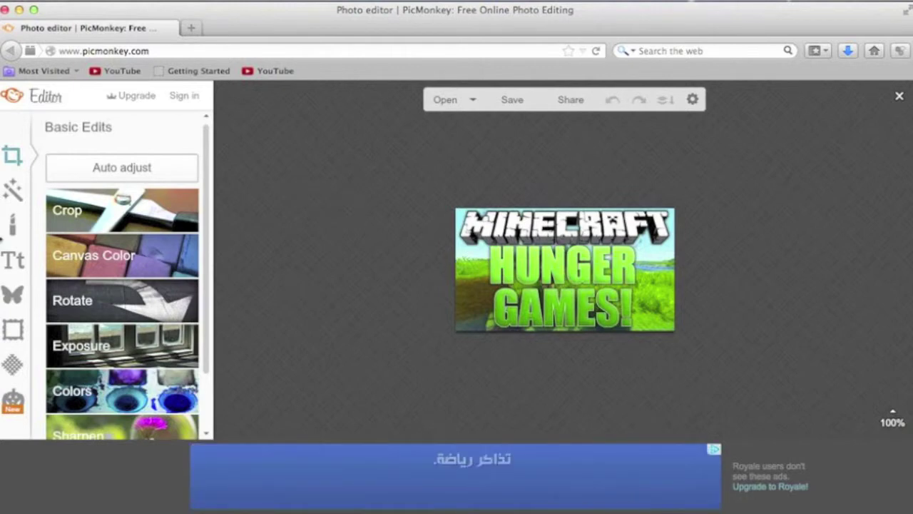
Add the character image index.png from the Desktop as a custom overlay
click(14, 299)
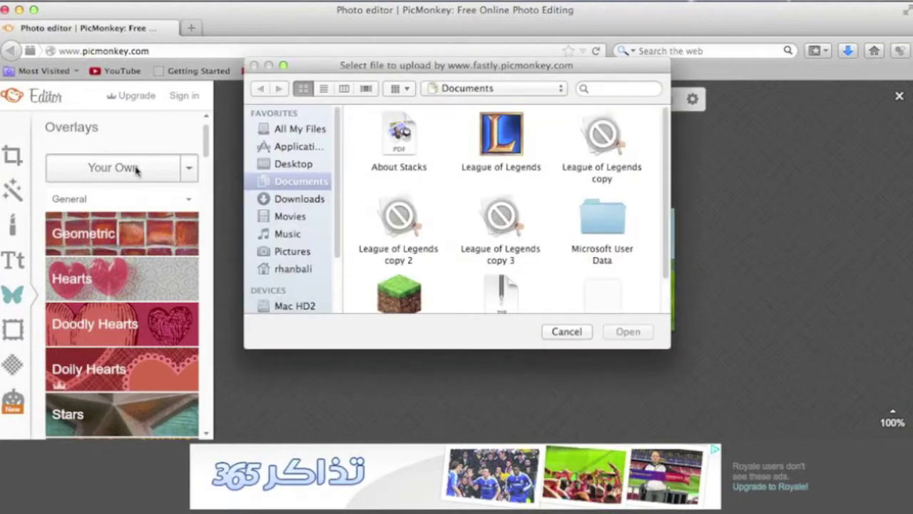
click(299, 166)
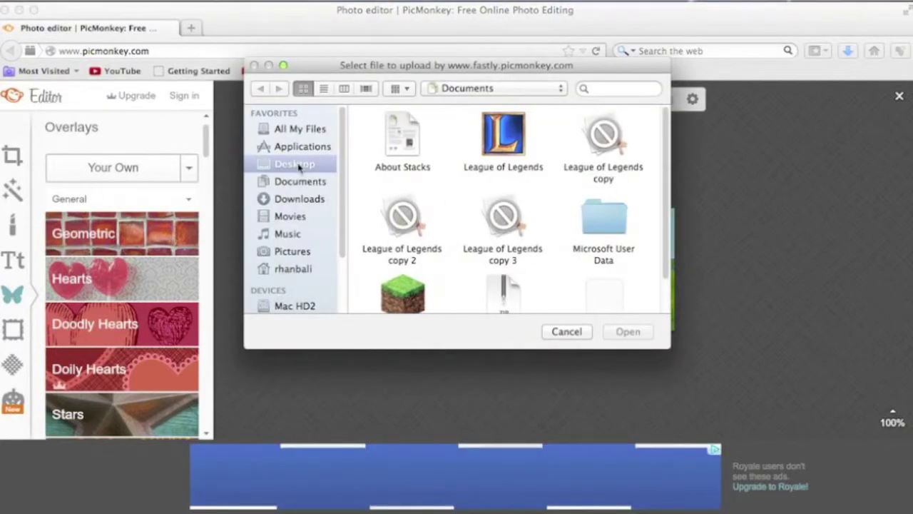
scroll(540, 122, down, 5)
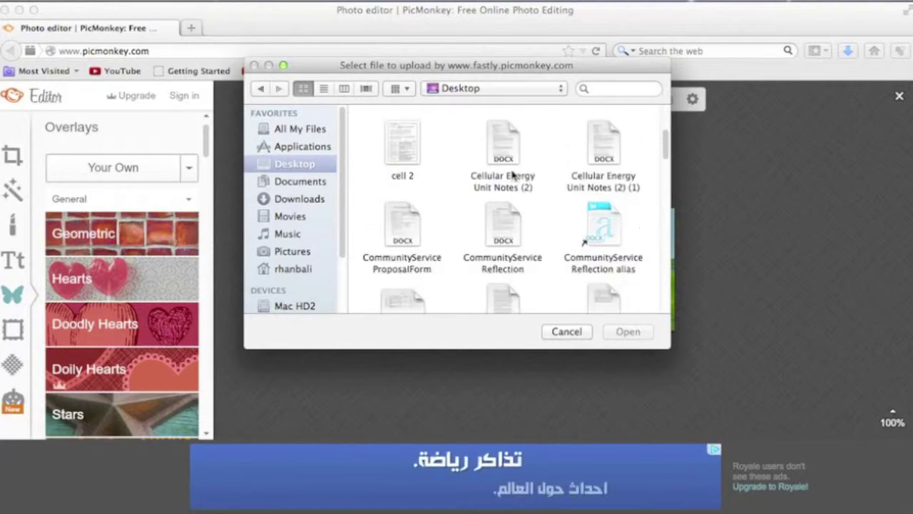
scroll(512, 176, down, 8)
click(614, 274)
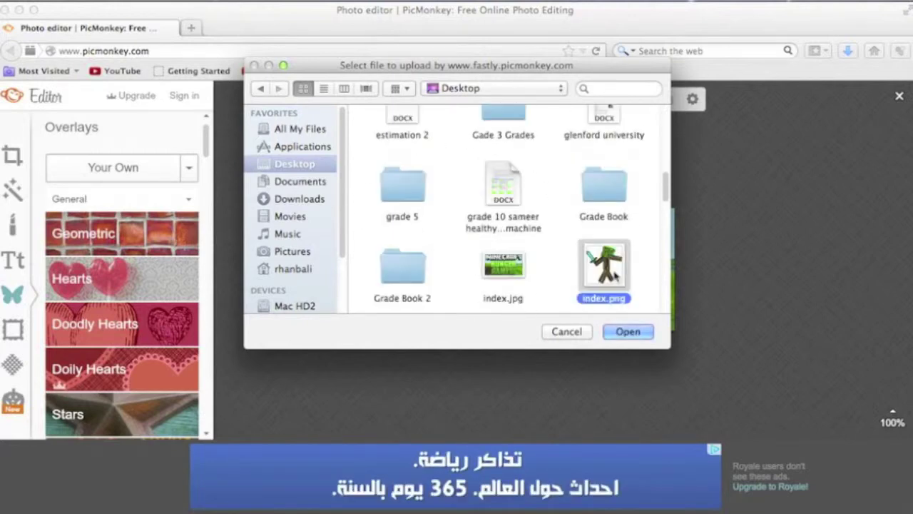
double_click(615, 276)
Place the character overlay in the image's upper-right corner, enlarge it over the end of the Minecraft title, and close its settings
drag(634, 255, 660, 225)
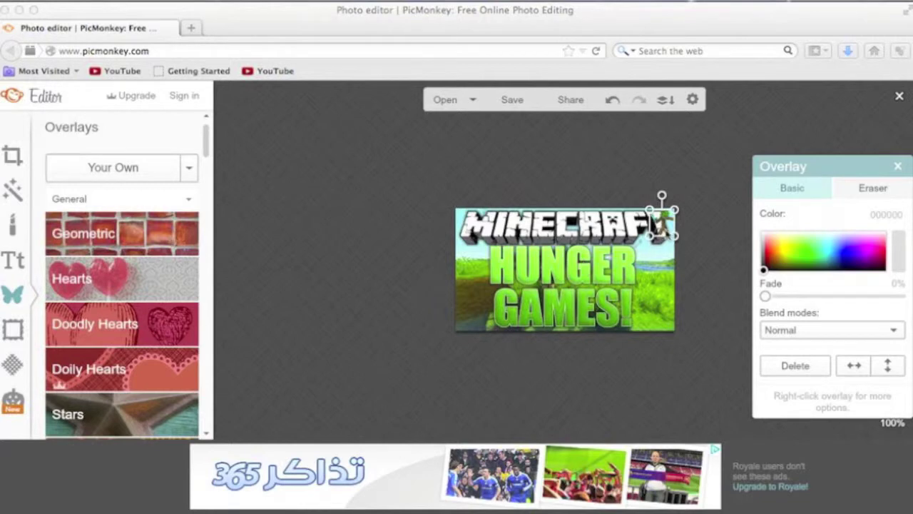
click(660, 233)
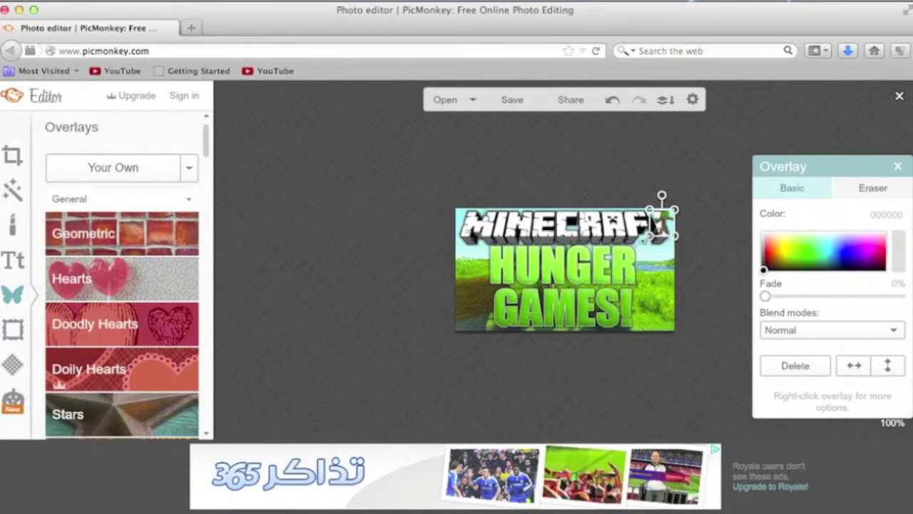
drag(648, 238, 604, 266)
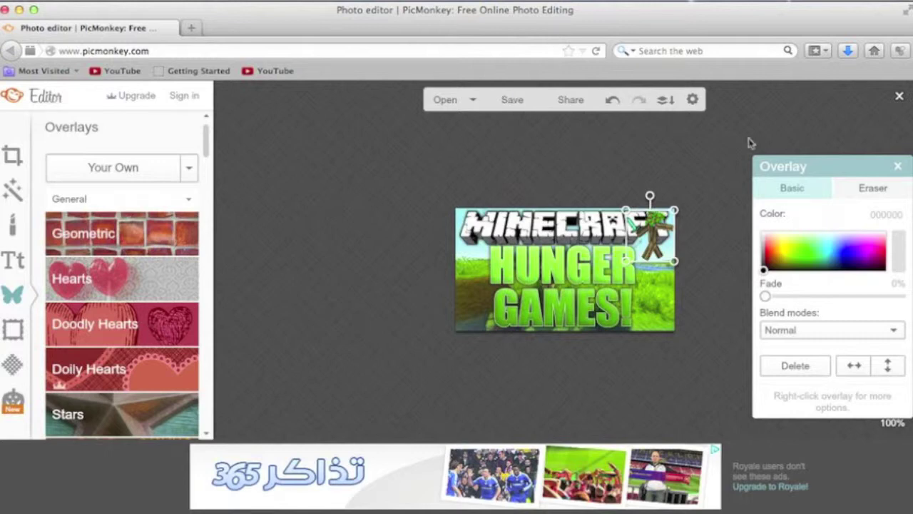
click(898, 169)
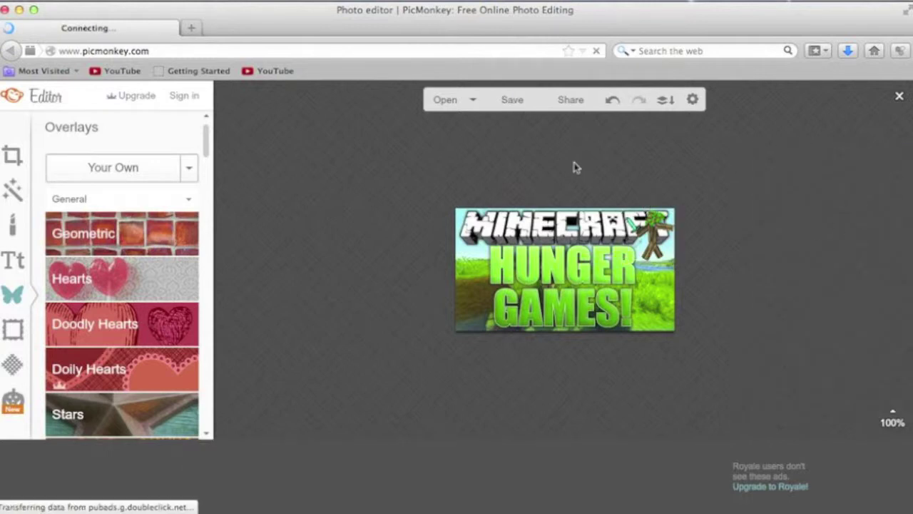
Save the finished thumbnail to the Desktop as index.jpg, replacing the existing file
click(511, 102)
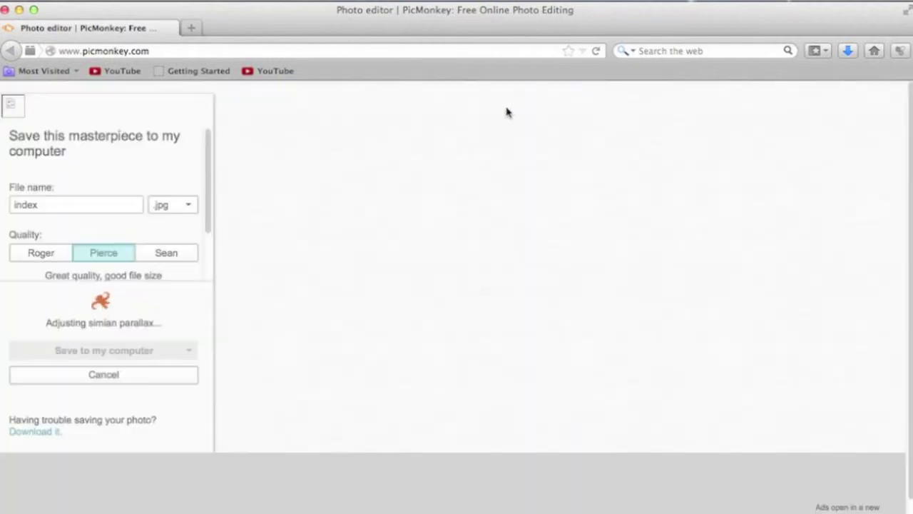
click(109, 351)
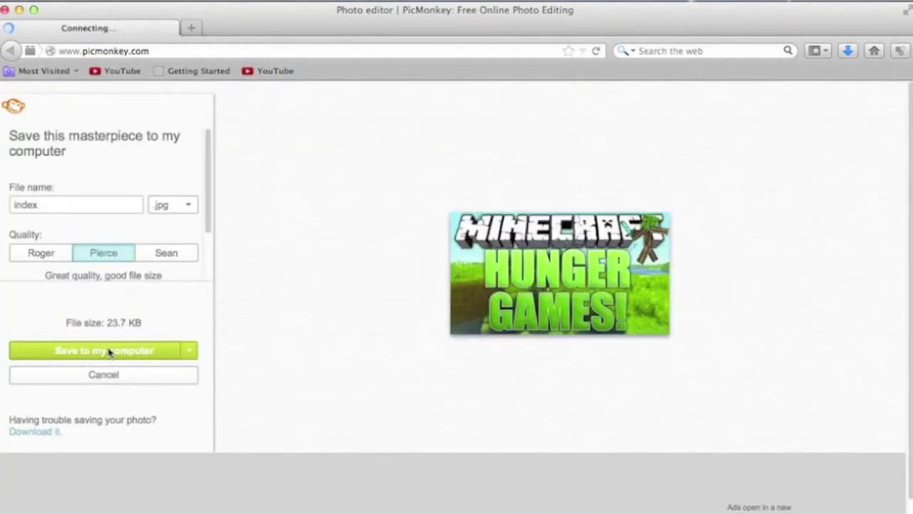
click(472, 143)
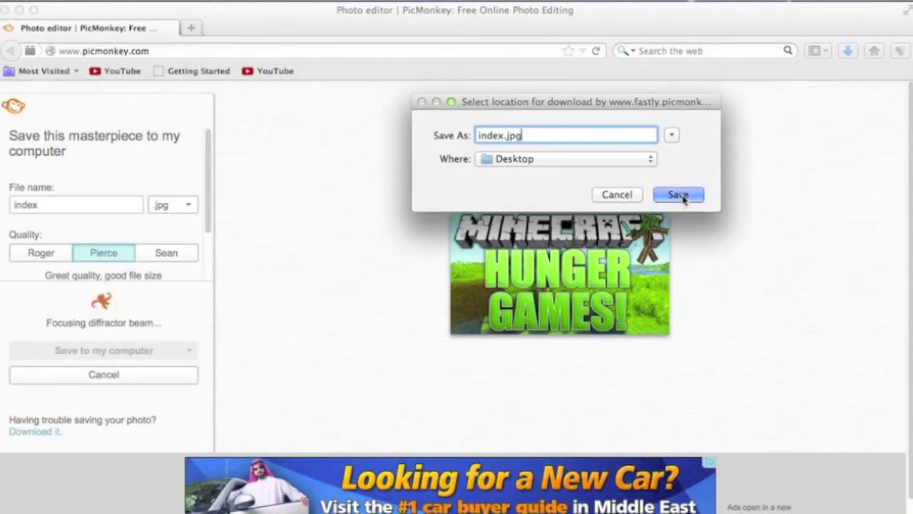
click(677, 197)
click(650, 198)
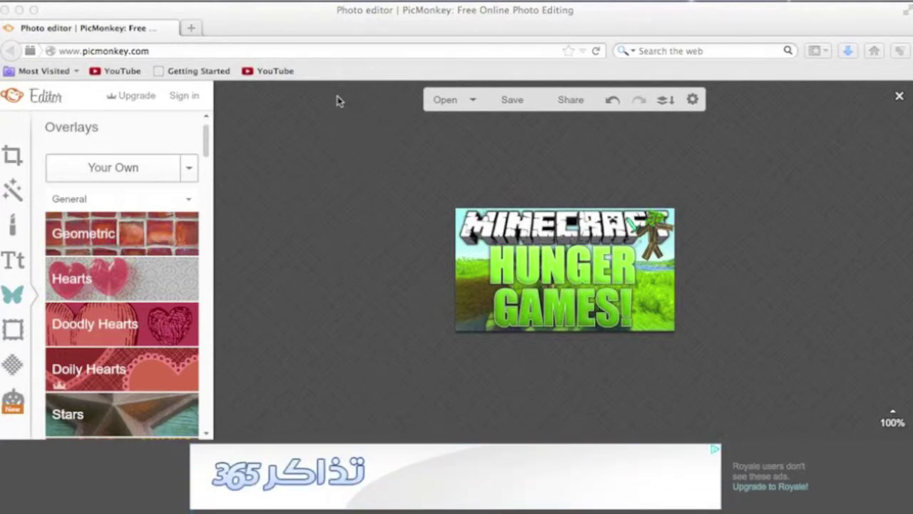
Close the browser window and open the saved index.jpg from the Desktop in Preview to check the thumbnail
click(5, 9)
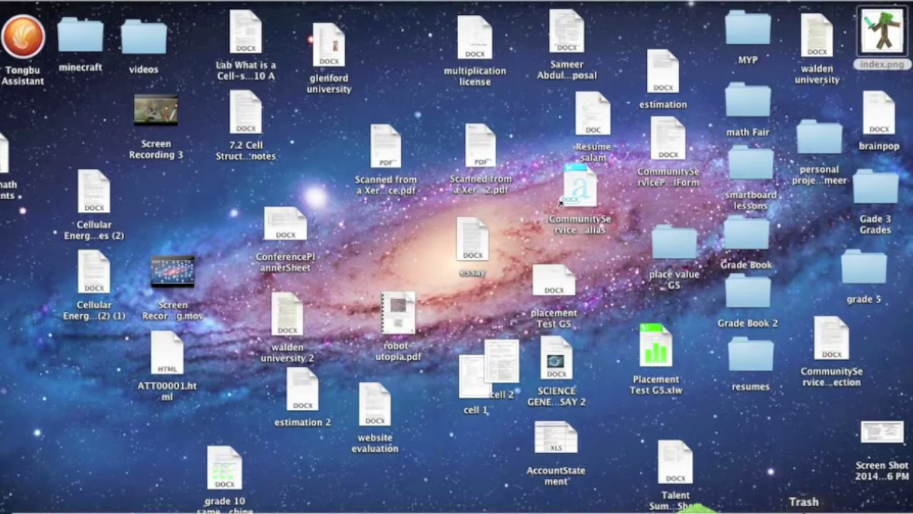
drag(879, 40, 900, 281)
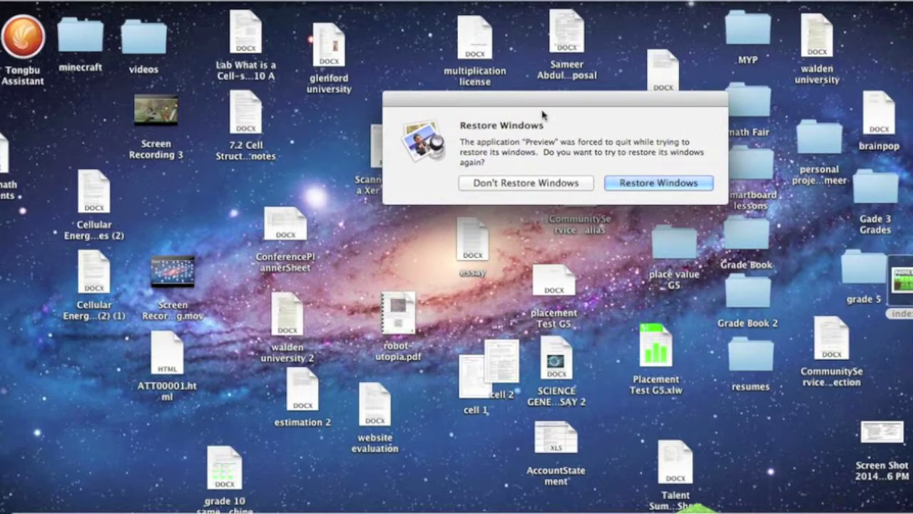
click(617, 165)
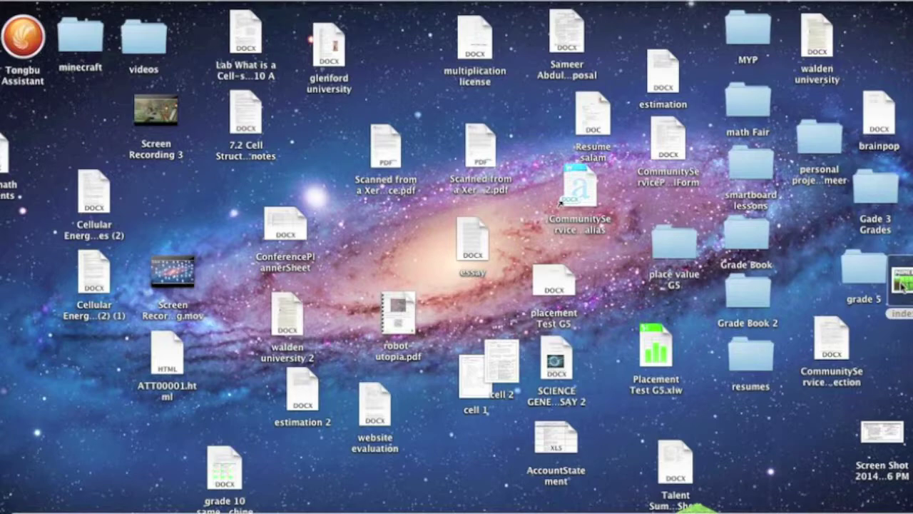
drag(212, 19, 733, 95)
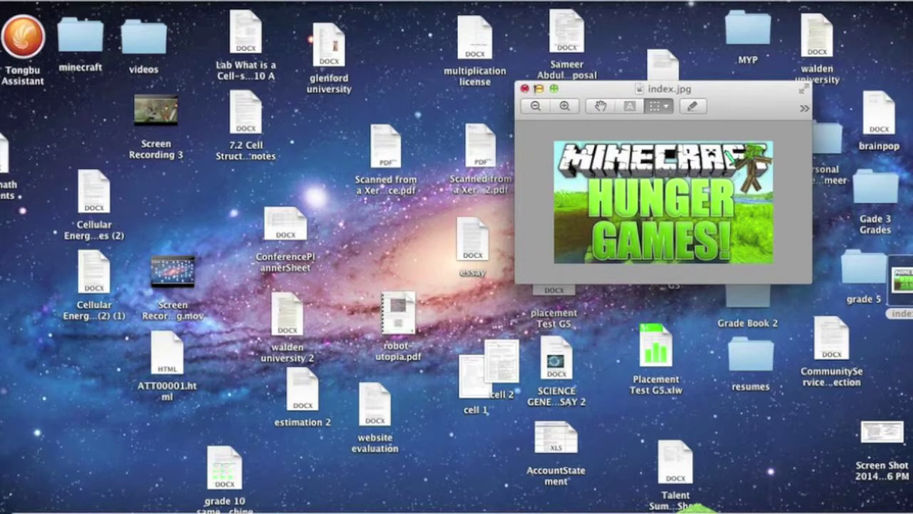
Close the image preview and open YouTube's video upload page in Firefox
click(523, 88)
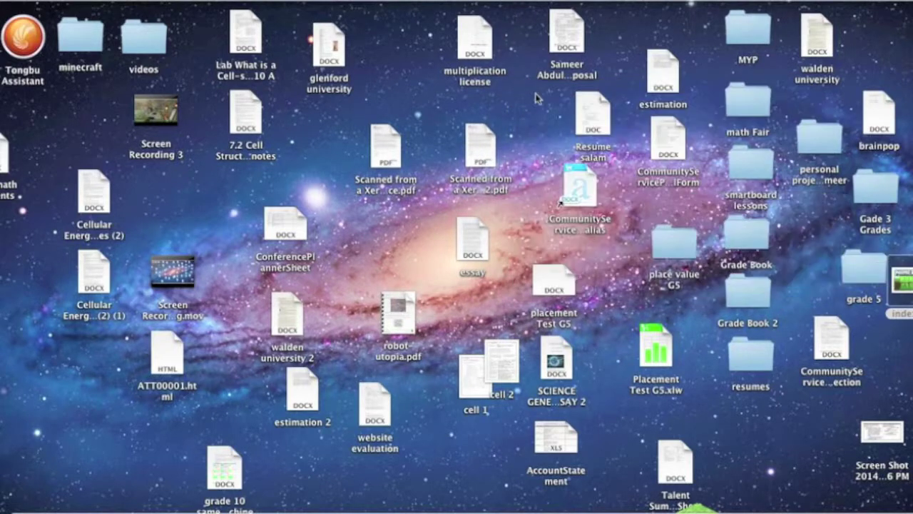
click(720, 505)
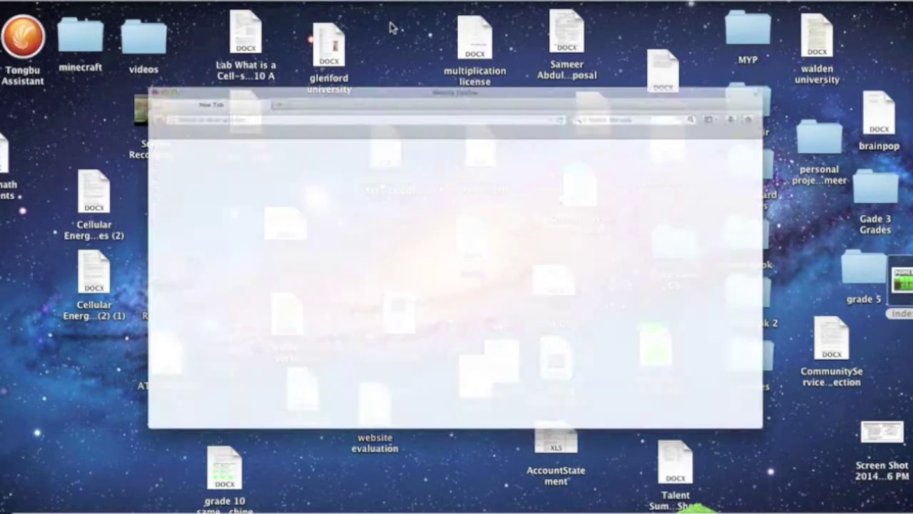
click(292, 71)
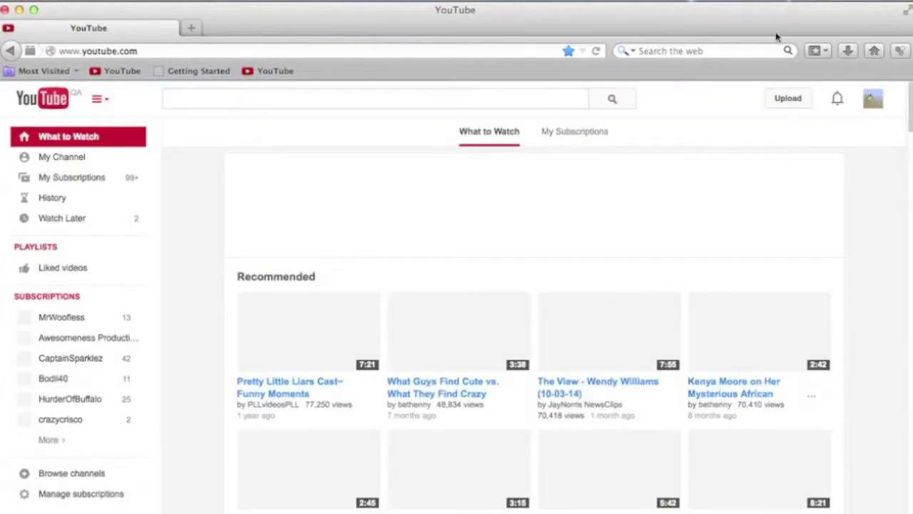
click(788, 98)
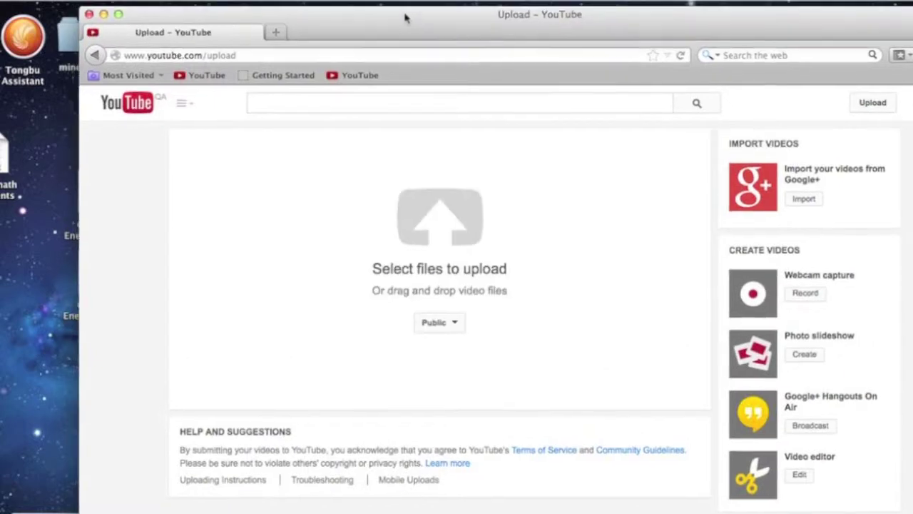
Start uploading the Screen Recording 3 video from the Desktop to YouTube, moving the browser window aside to reach the file
drag(404, 18, 509, 4)
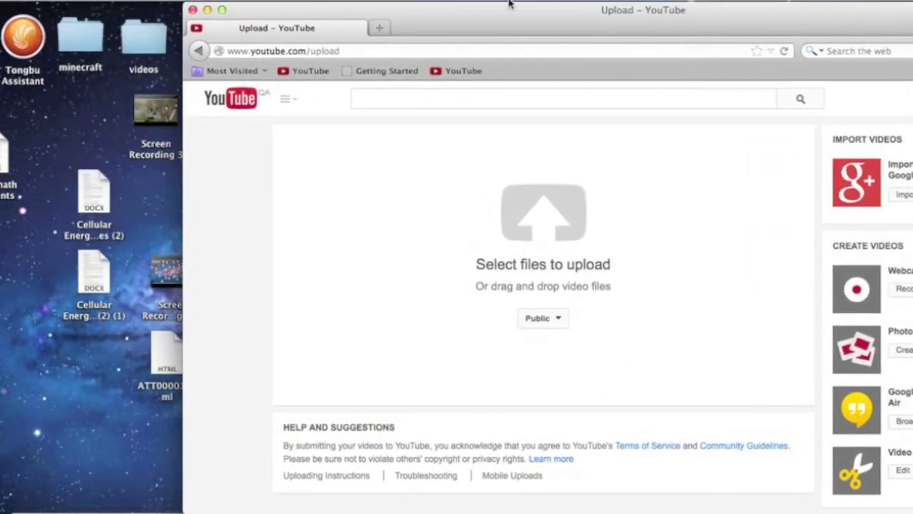
drag(156, 112, 448, 265)
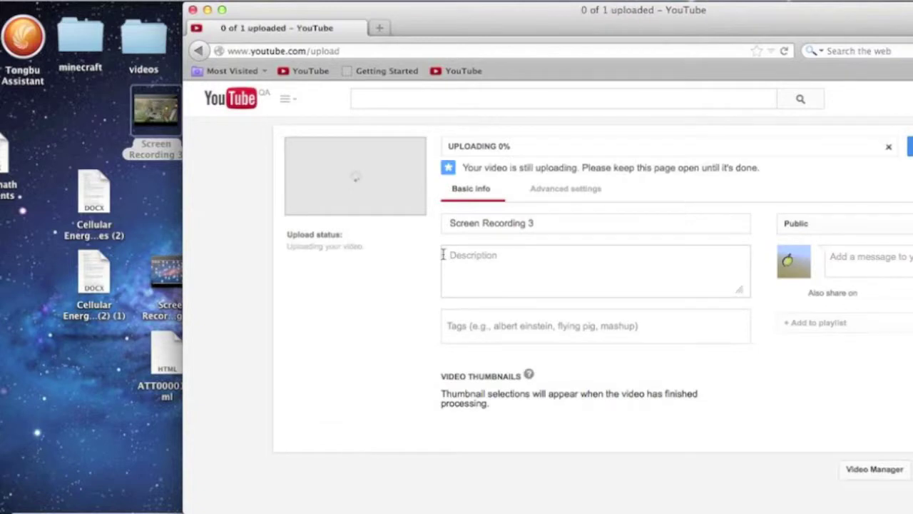
drag(581, 32, 445, 30)
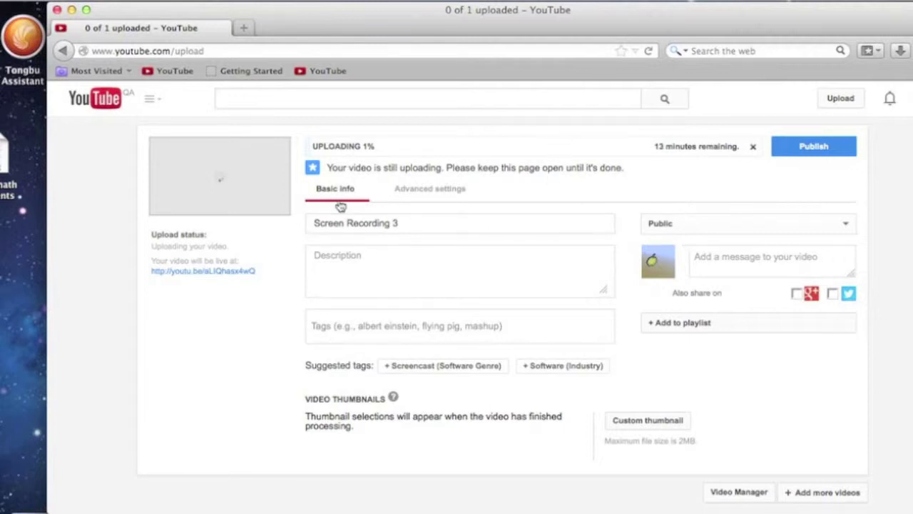
Set the Minecraft Hunger Games image index.jpg from the Desktop as the uploading video's custom thumbnail
click(645, 421)
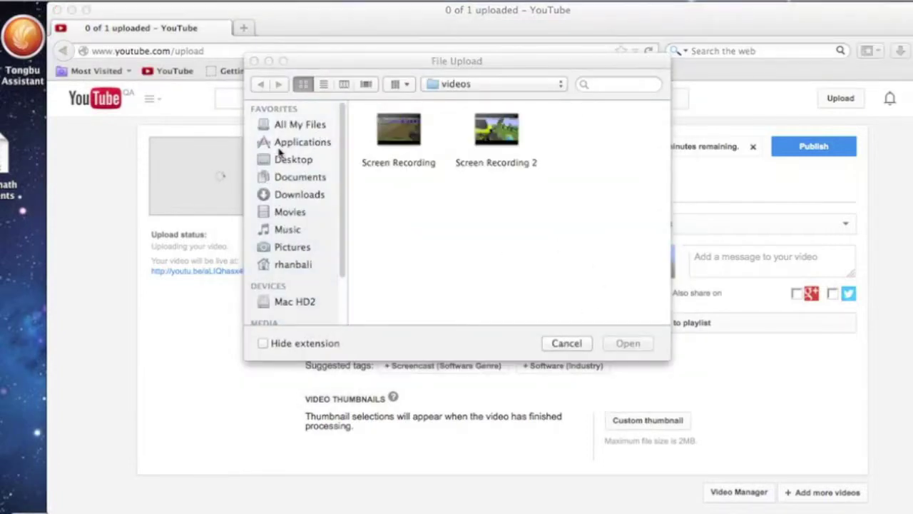
click(319, 160)
scroll(528, 153, down, 15)
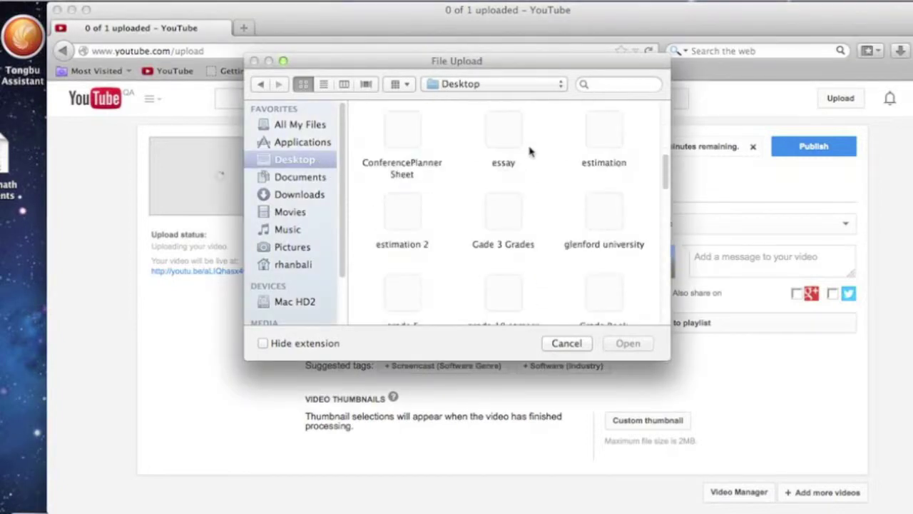
double_click(515, 202)
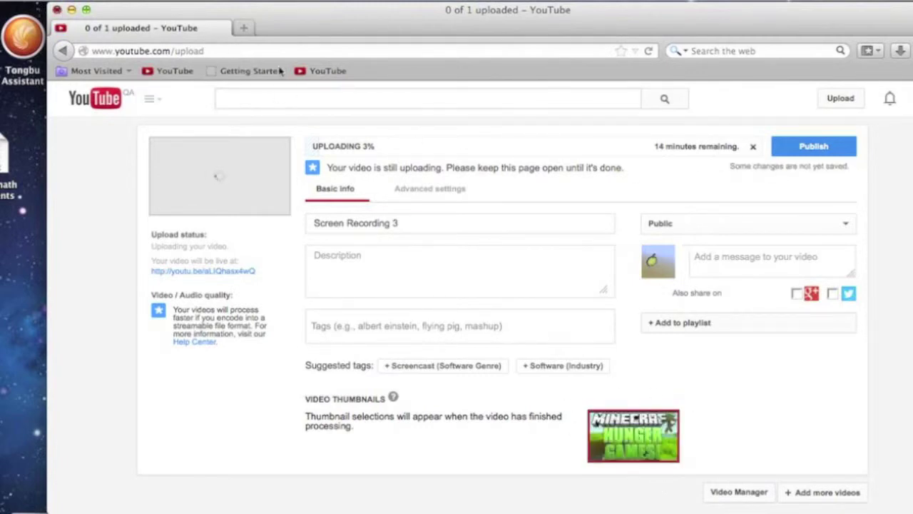
Close the YouTube upload page and confirm leaving it while the video is still uploading
key(super+w)
click(634, 109)
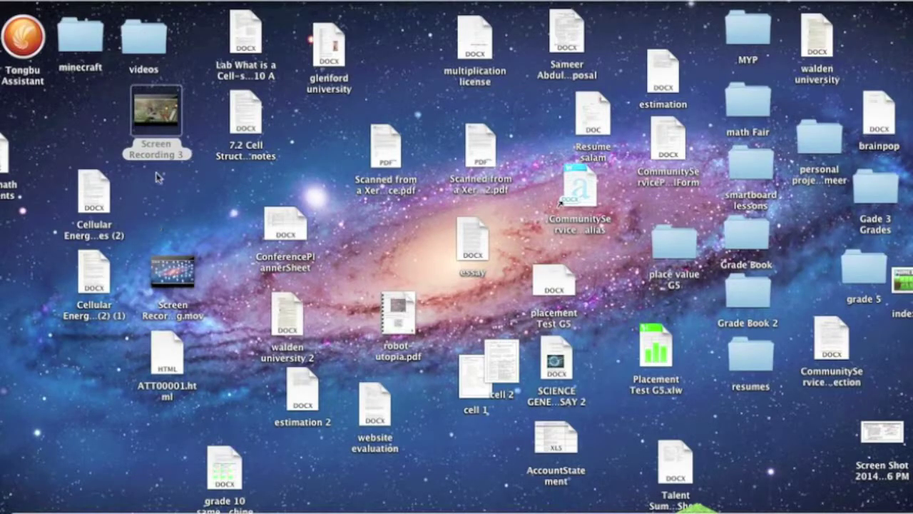
Move index.jpg from the Desktop to the Trash and place the Minecraft icon in the empty spot beside the grade 10 document
drag(908, 282, 806, 513)
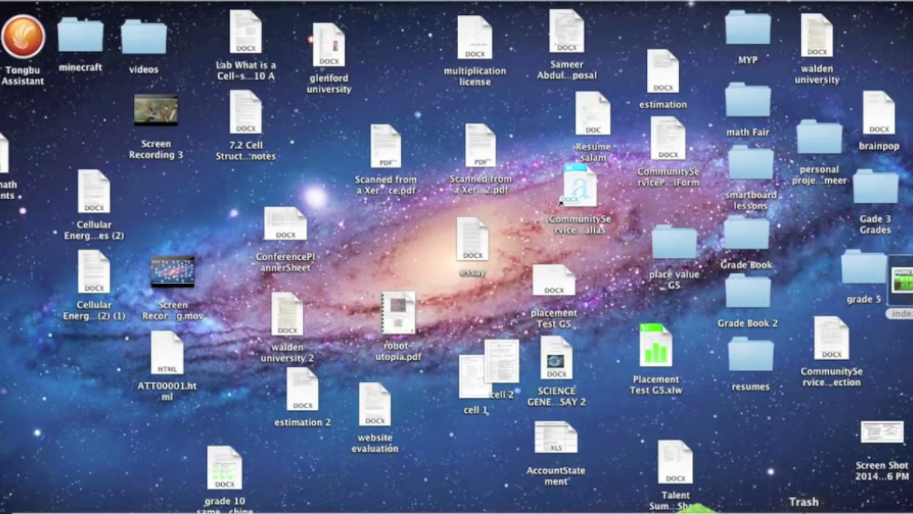
drag(693, 506, 84, 457)
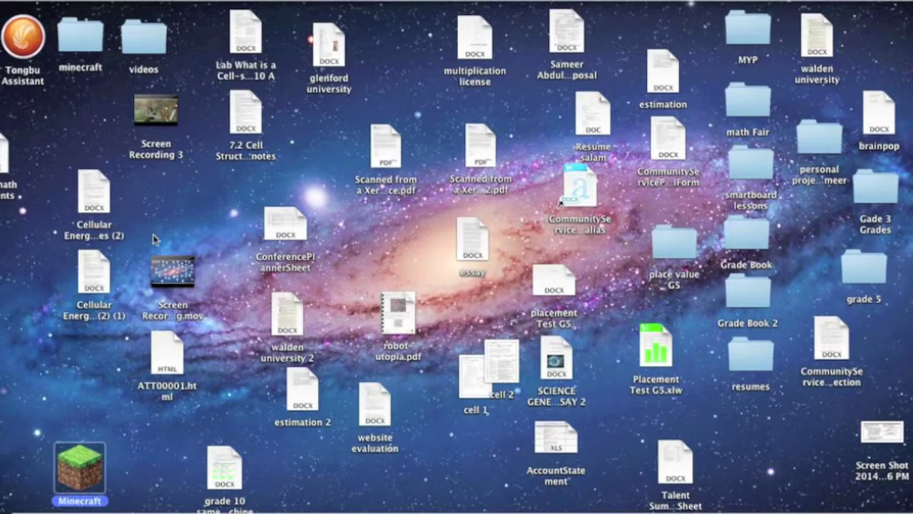
mouse_move(167, 260)
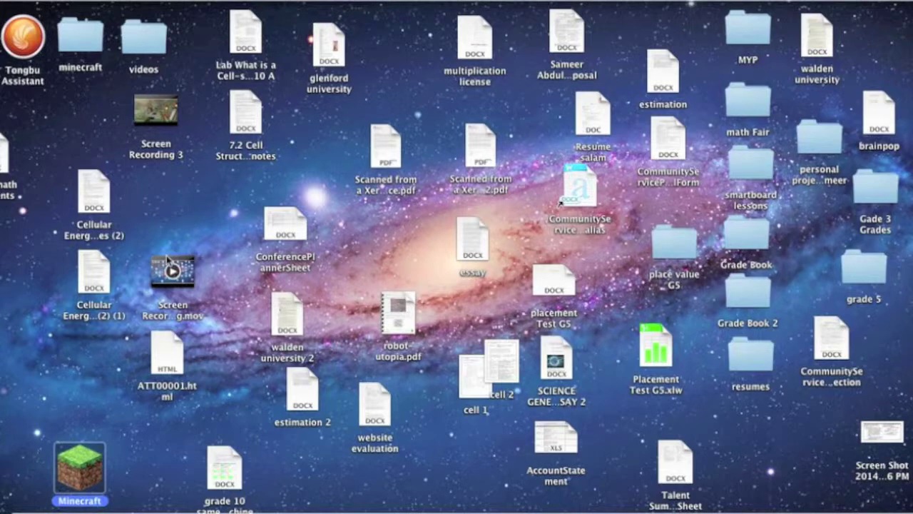